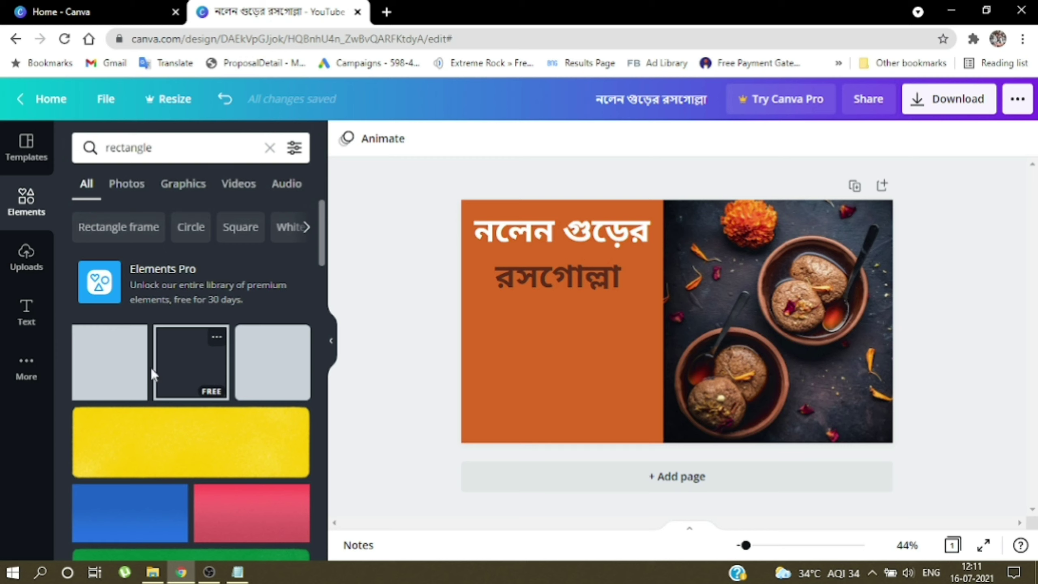
Step: Add the outlined rectangle element and resize it into a frame around the two-line Bengali title on the orange panel
click(185, 370)
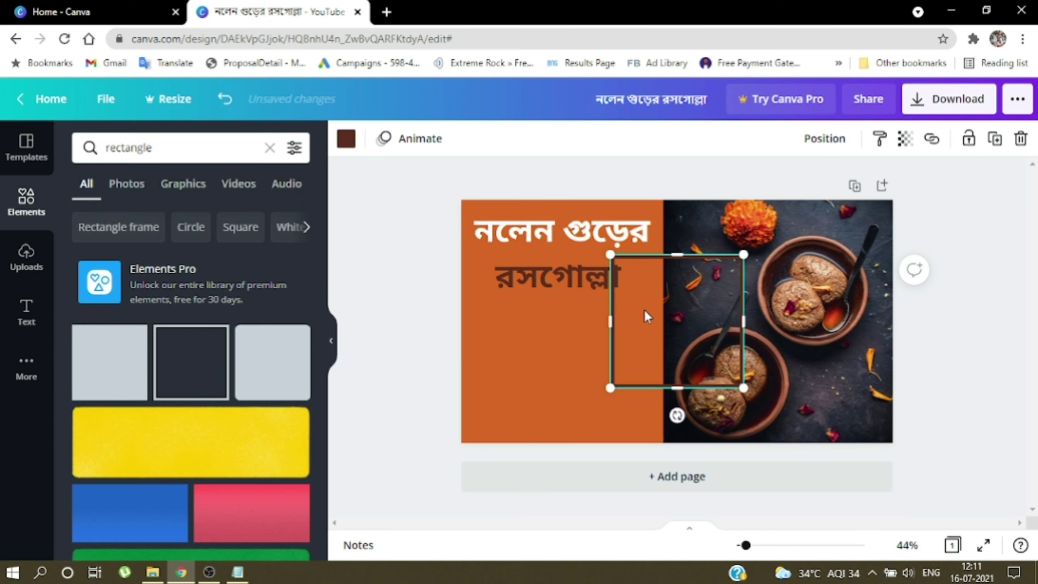
drag(646, 311, 563, 285)
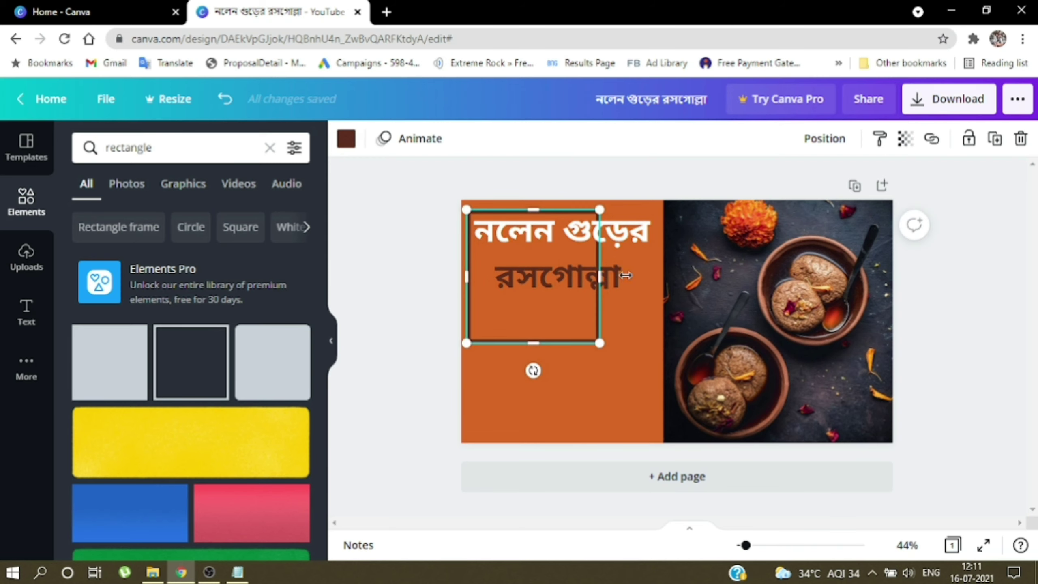
drag(625, 276, 660, 276)
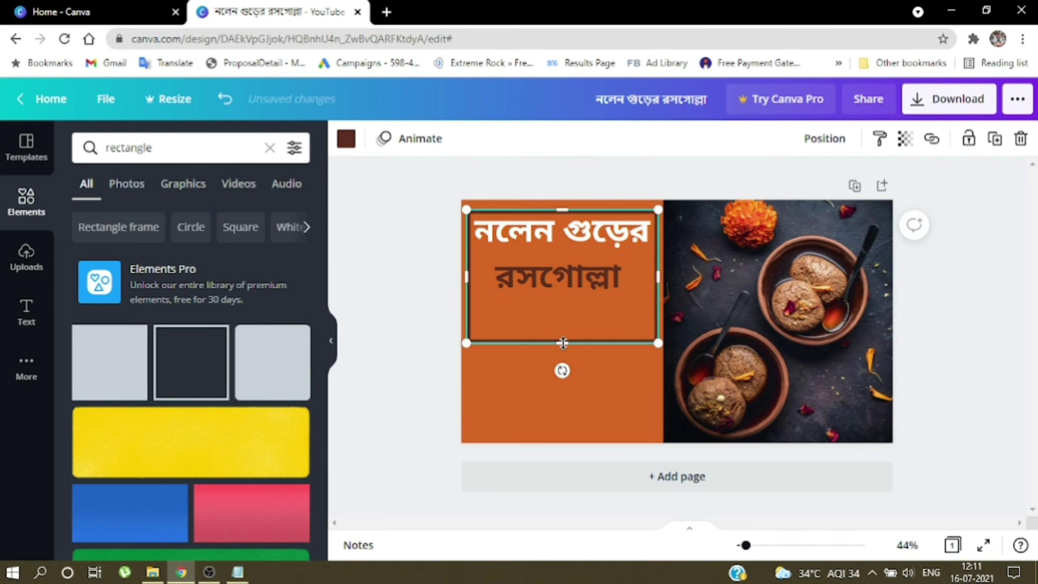
drag(563, 342, 564, 303)
click(915, 427)
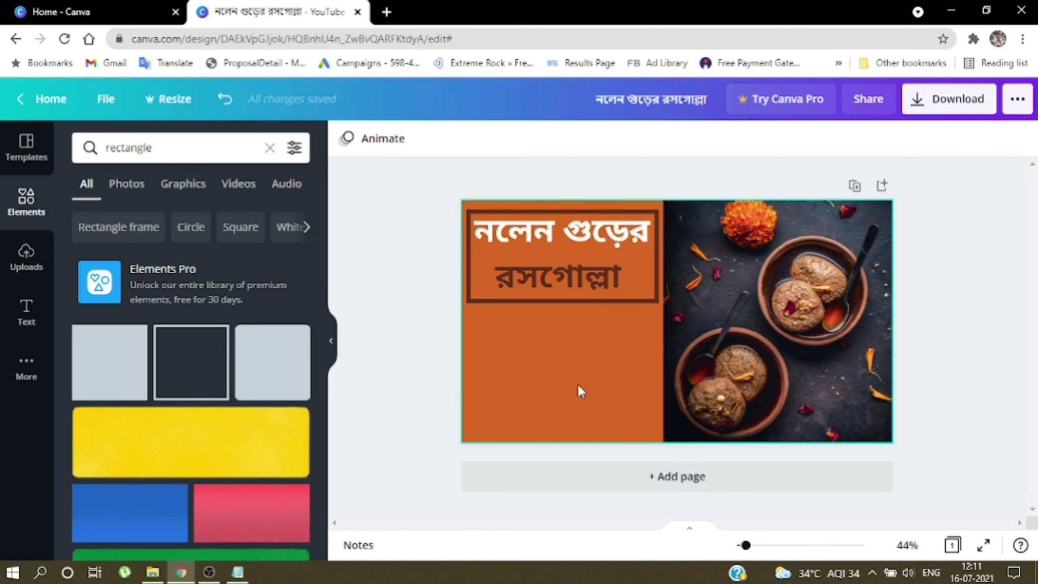
Step: Find the "CUE THE confetti" font combination and place it on the orange panel below the framed title
click(22, 314)
scroll(152, 423, down, 3)
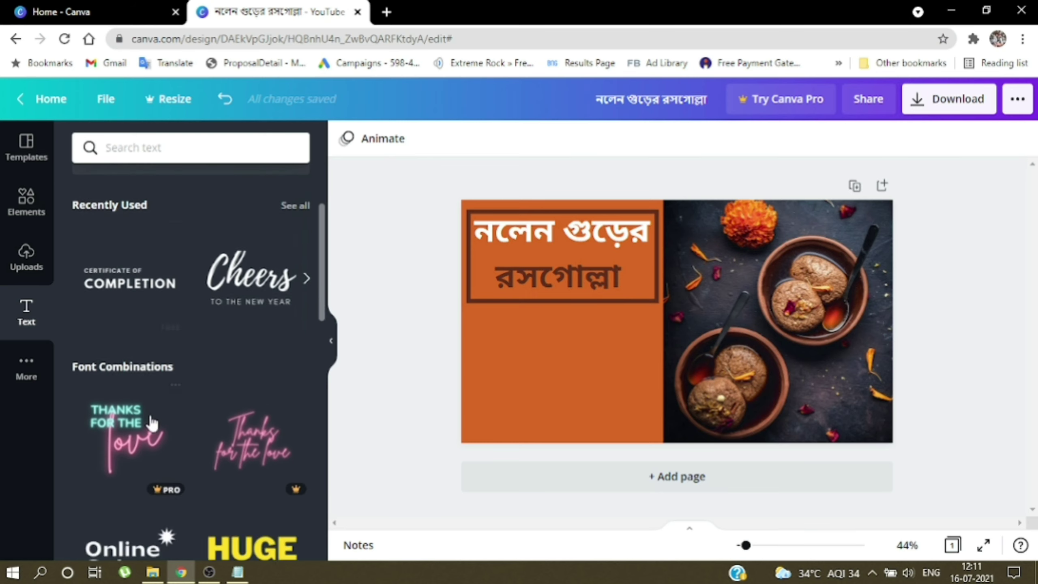
scroll(152, 424, up, 3)
scroll(152, 424, down, 10)
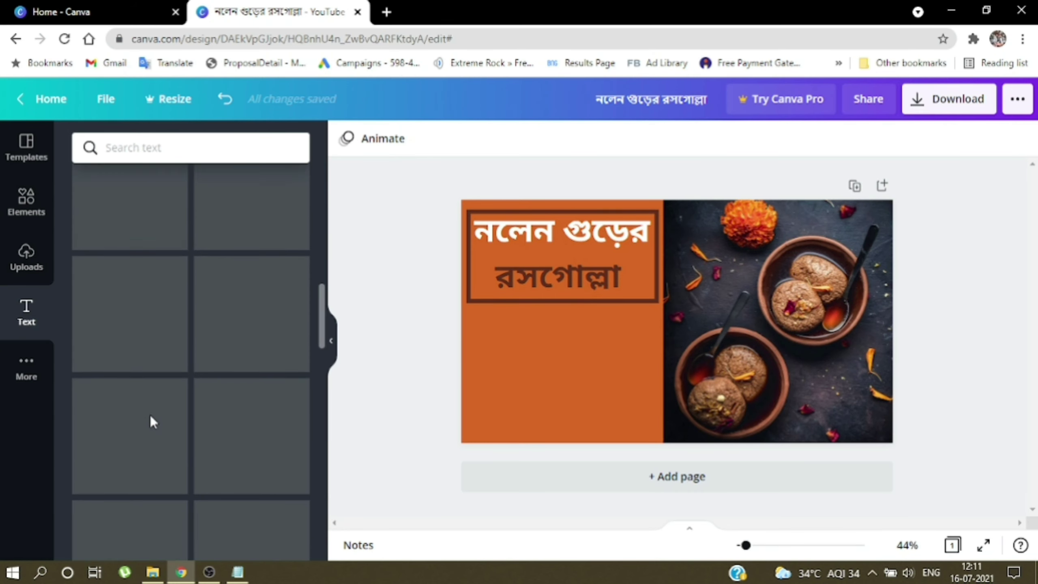
scroll(152, 424, down, 12)
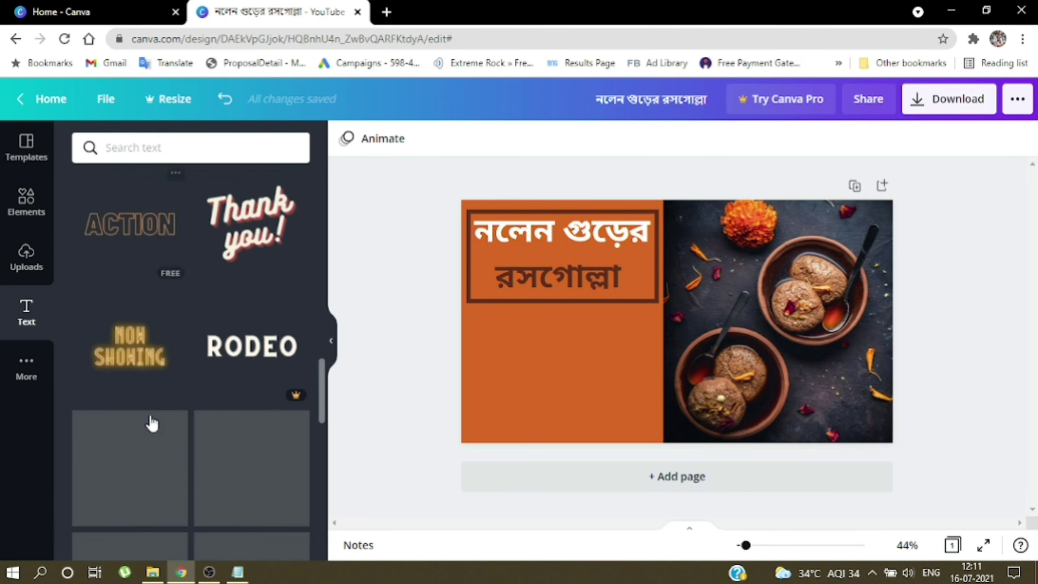
scroll(151, 423, down, 5)
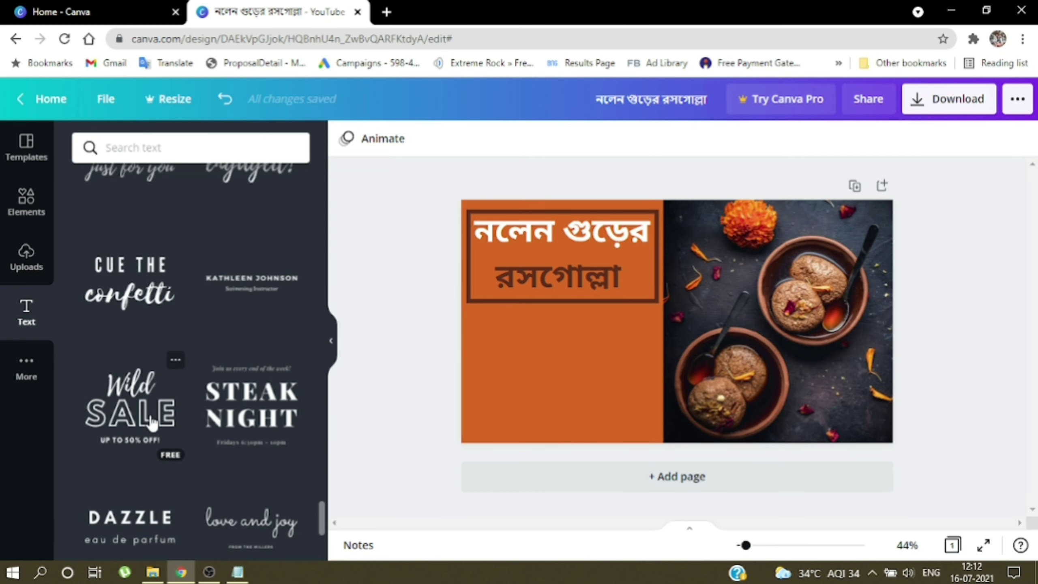
scroll(231, 395, up, 2)
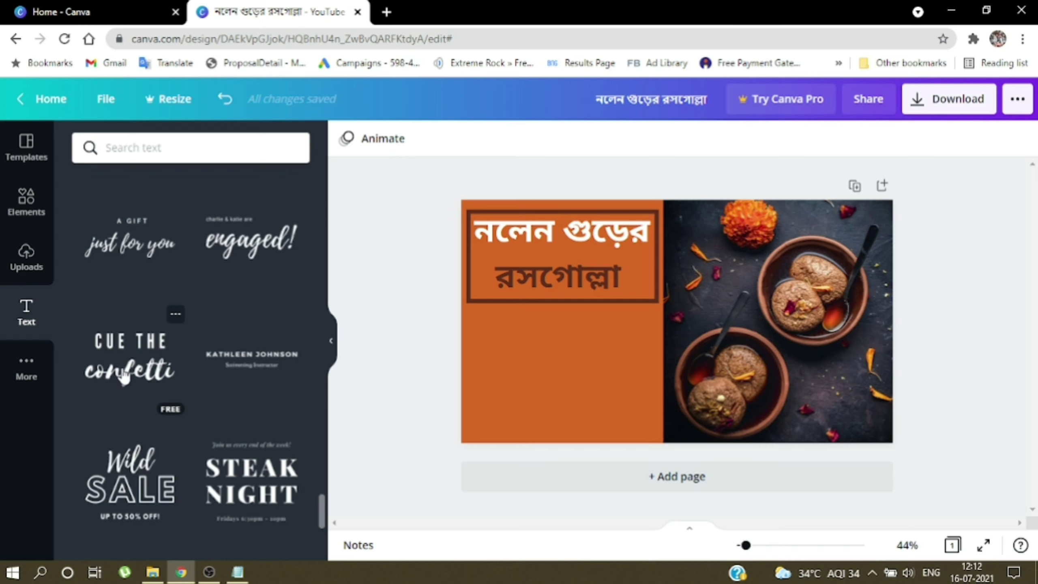
drag(208, 380, 583, 381)
drag(760, 291, 652, 353)
Step: Replace the "CUE THE" line of the font combination with "JUST"
click(649, 347)
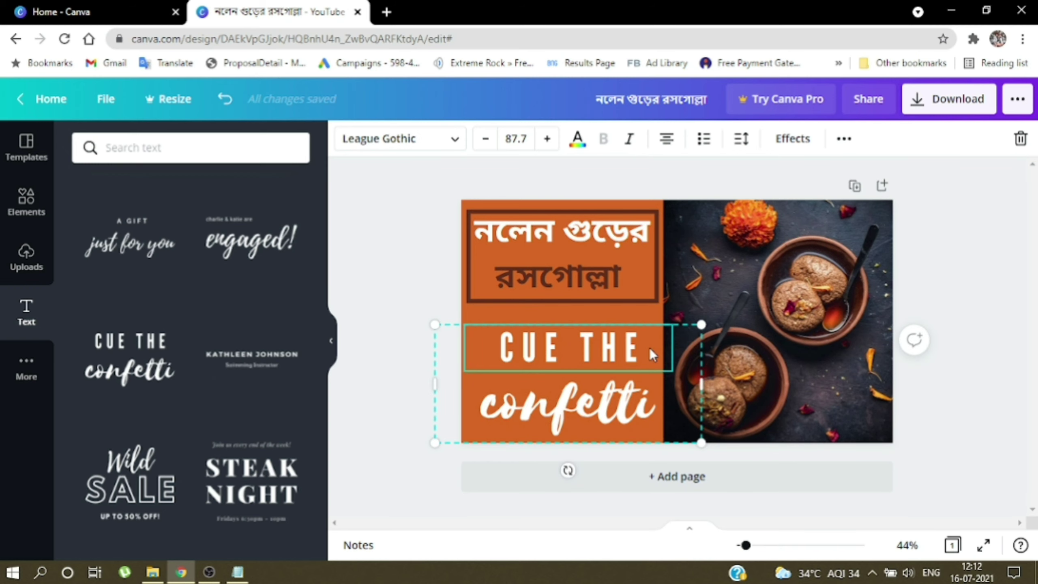
click(650, 347)
text(JUST)
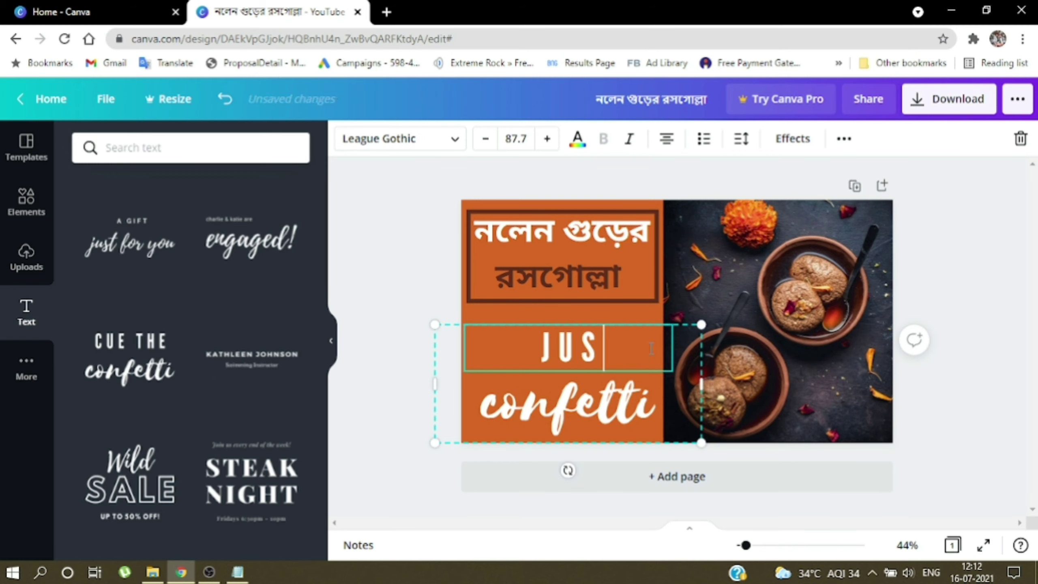
Step: Replace the script word "confetti" below "JUST" with new wording
click(650, 407)
click(658, 407)
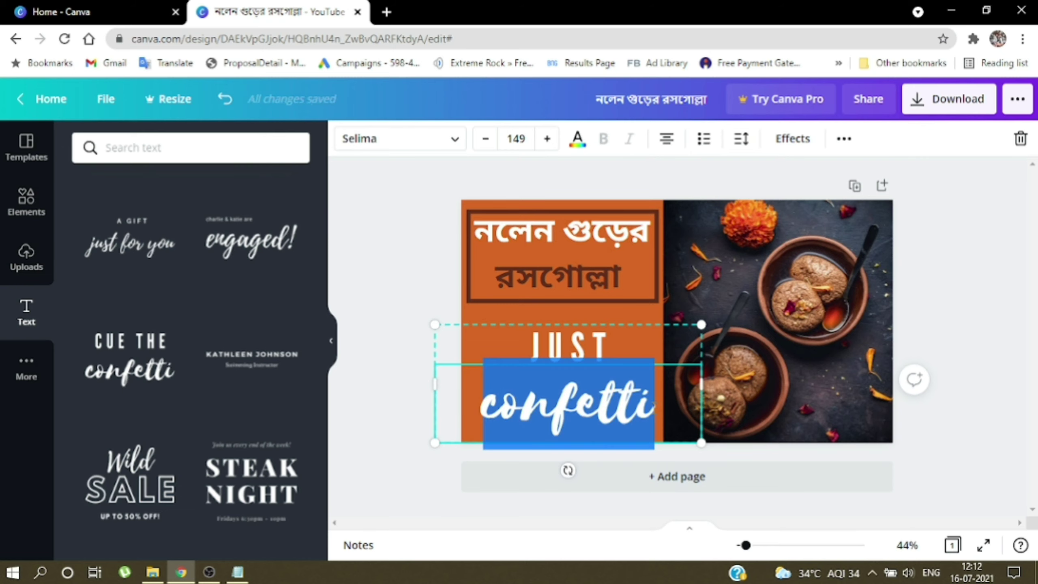
text(Wa)
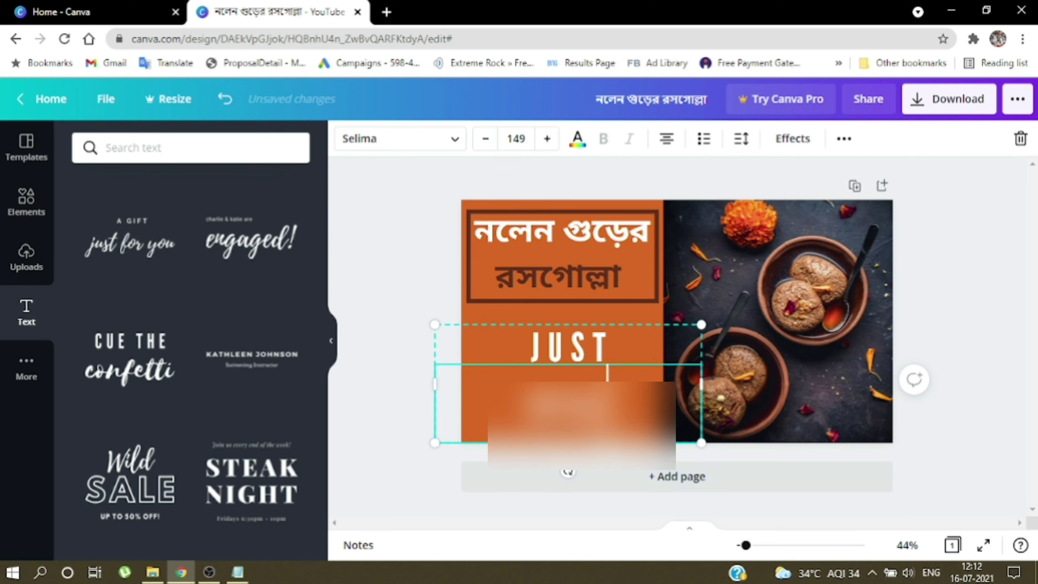
key(BackSpace)
key(BackSpace)
key(BackSpace)
key(BackSpace)
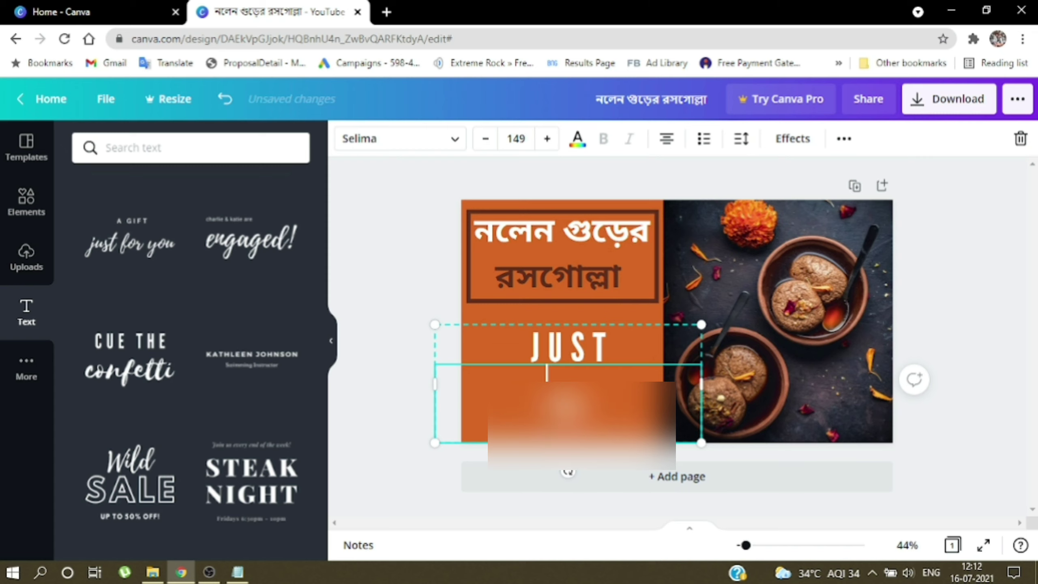
text(t)
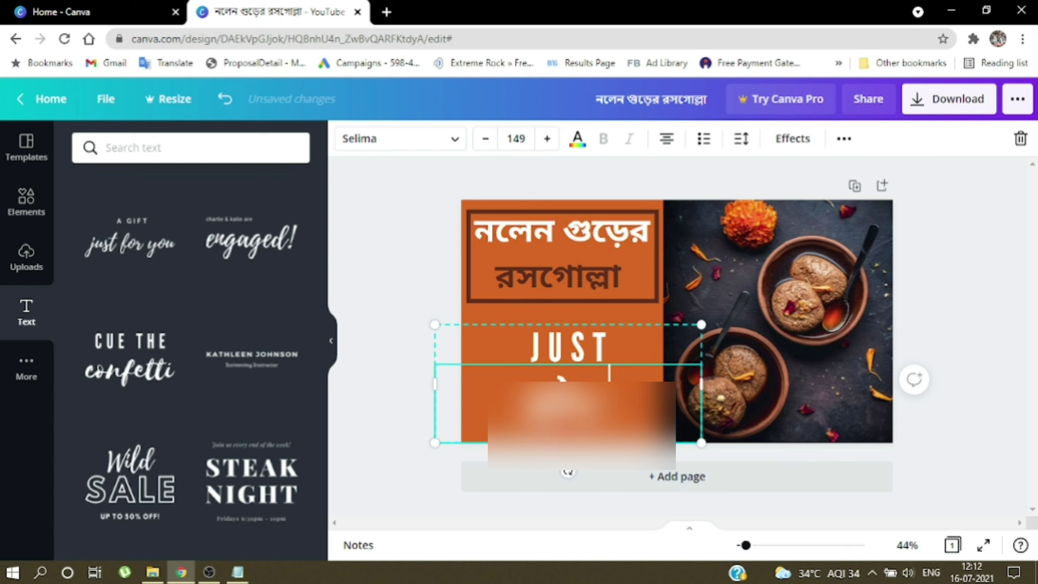
text(a)
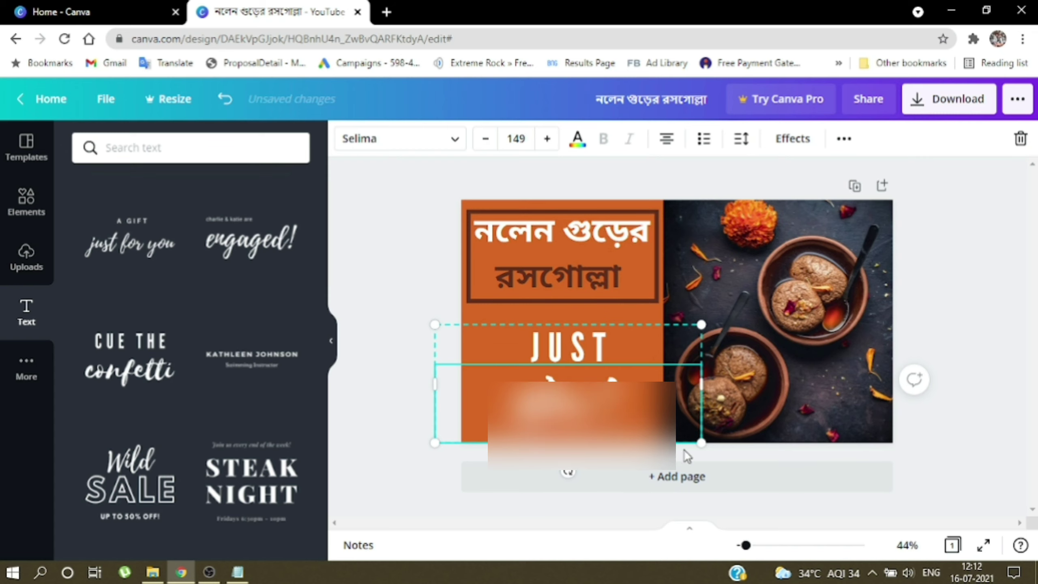
click(565, 474)
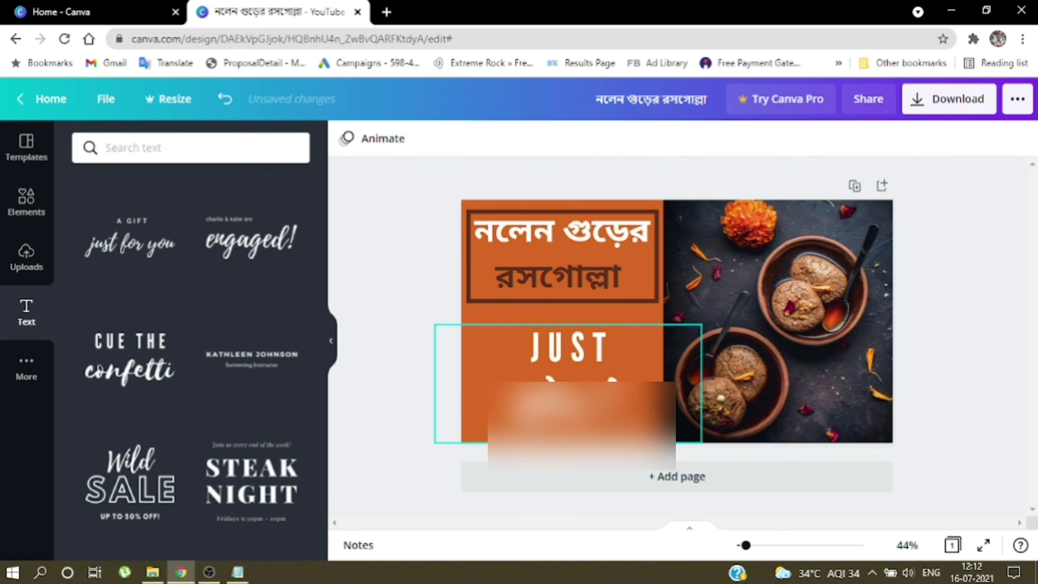
Step: Change the script line below "JUST" to black text
click(568, 393)
triple_click(568, 392)
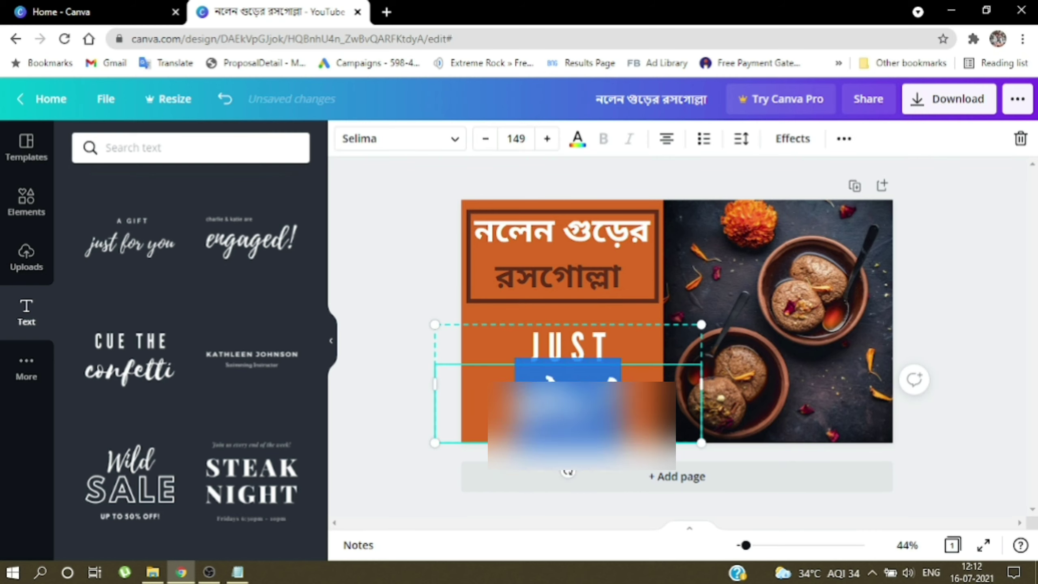
click(577, 143)
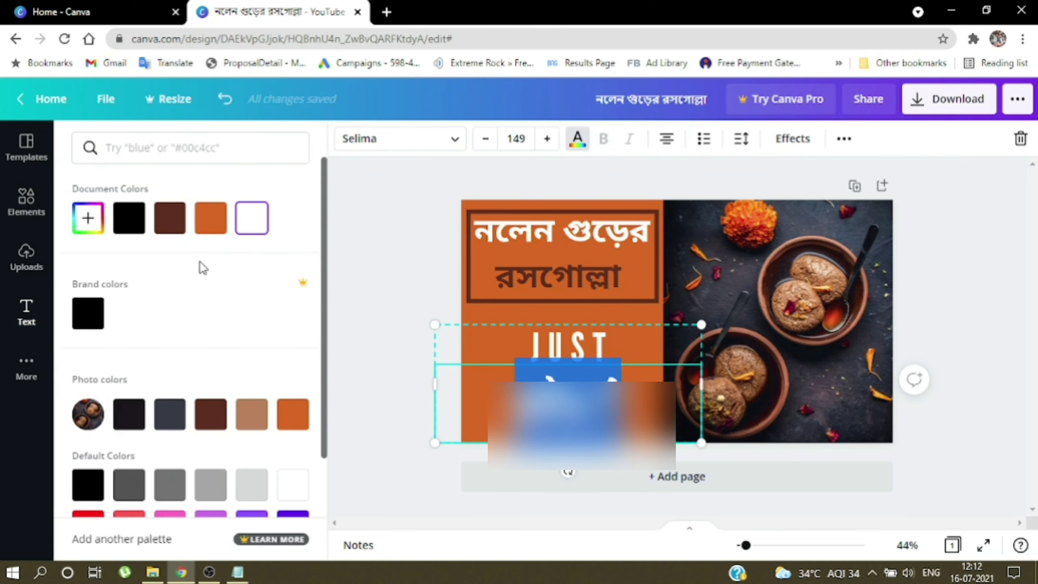
click(88, 515)
click(87, 217)
click(927, 378)
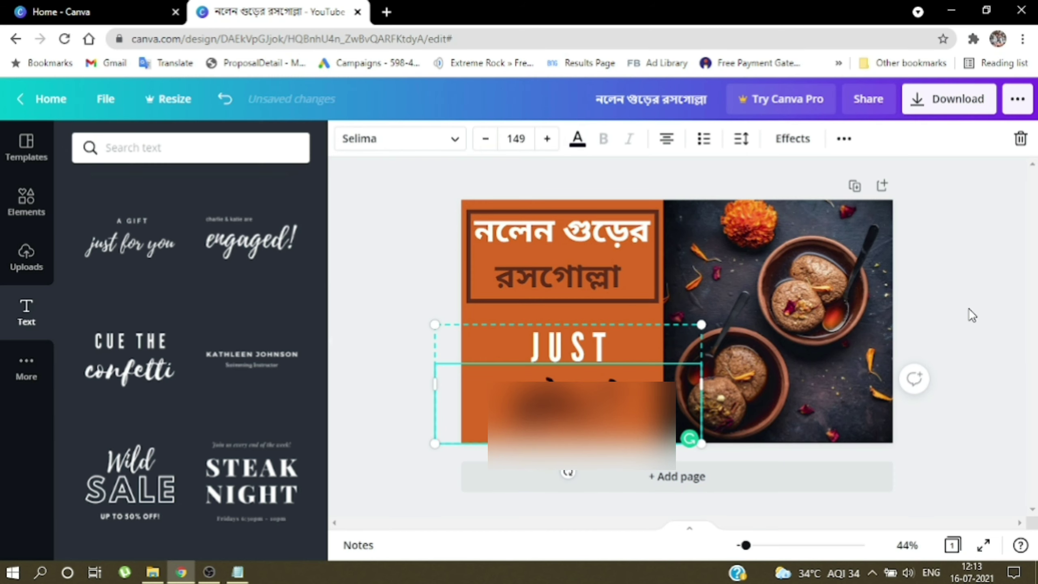
Step: Enlarge the "JUST" text group until its script line is about size 186, and centre it on the orange panel below the title frame
click(549, 366)
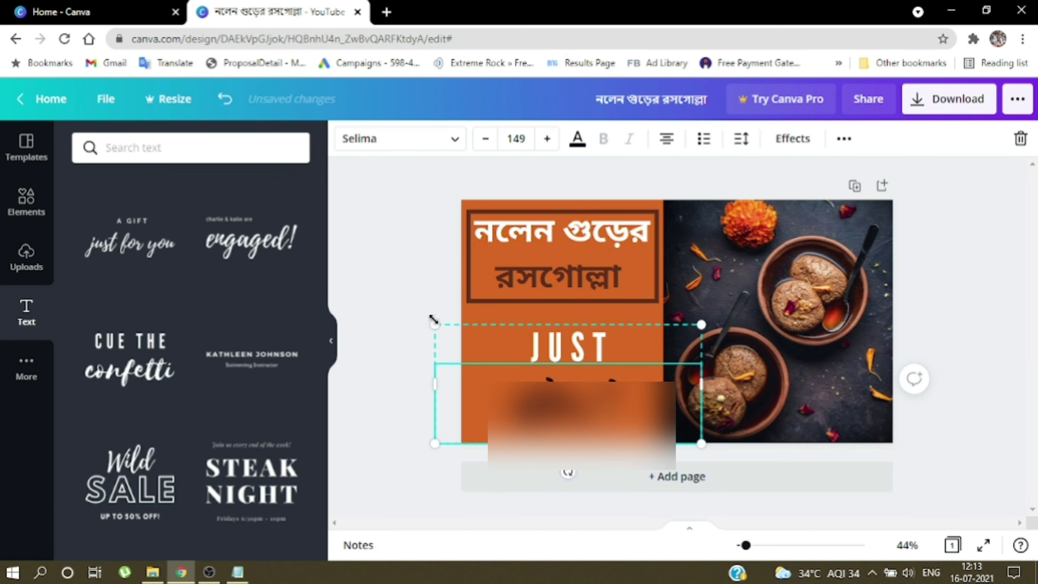
drag(431, 323, 408, 312)
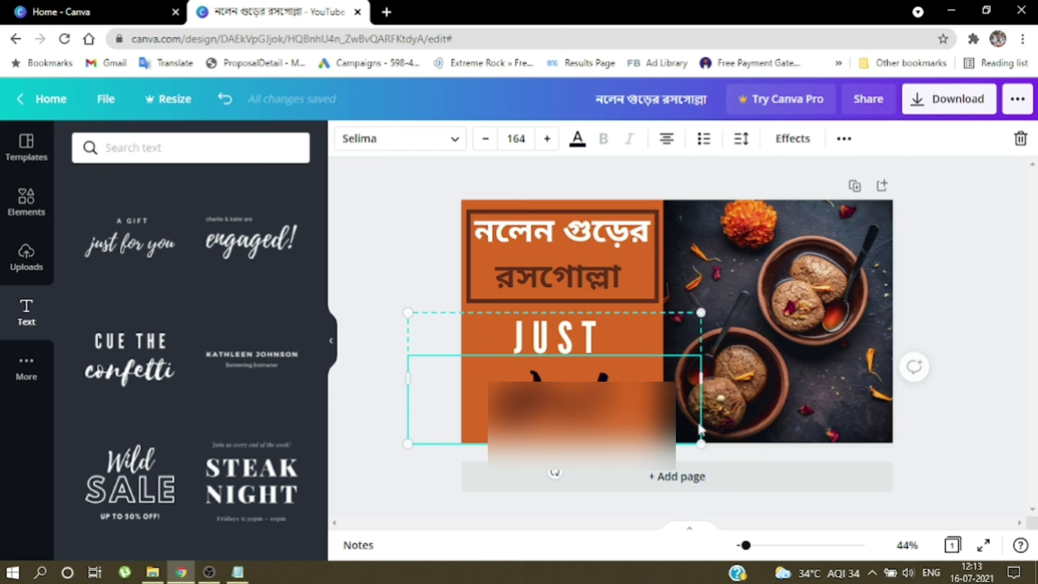
drag(700, 444, 733, 457)
mouse_move(405, 308)
mouse_down()
mouse_move(387, 308)
mouse_move(403, 304)
mouse_up()
drag(570, 331, 567, 334)
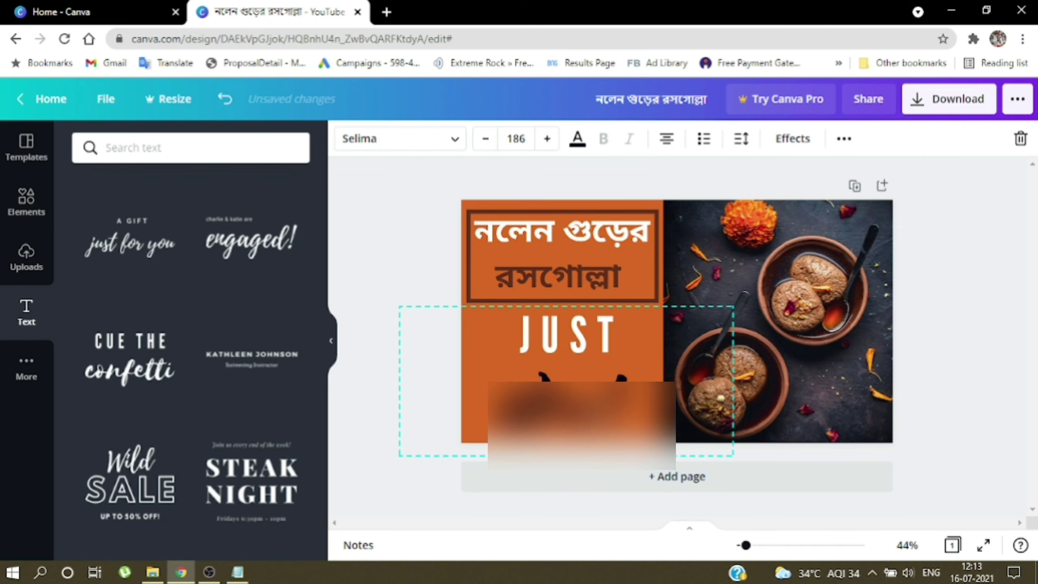
key(Escape)
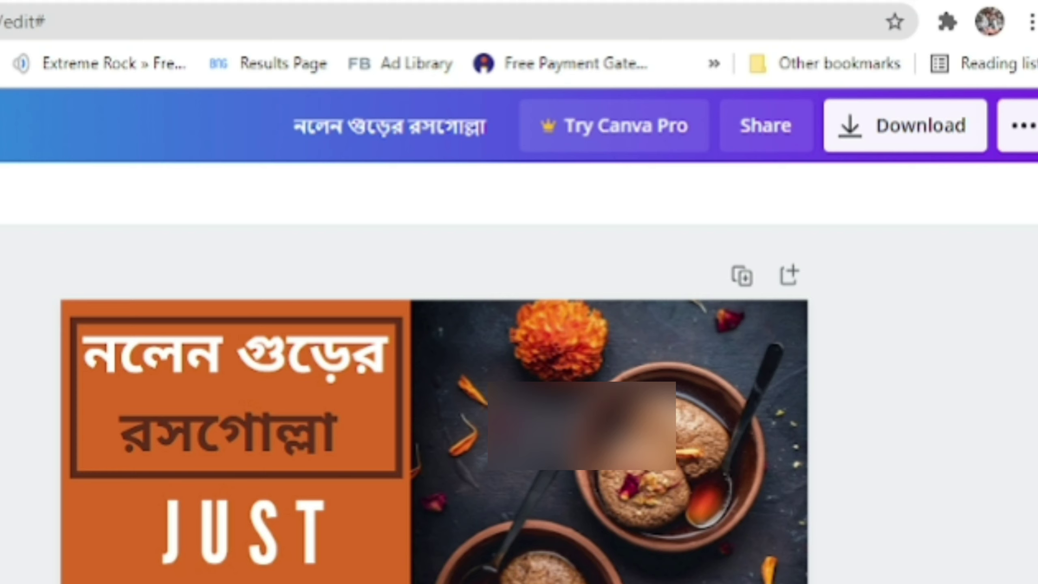
Step: Download the finished thumbnail as a PNG
click(914, 143)
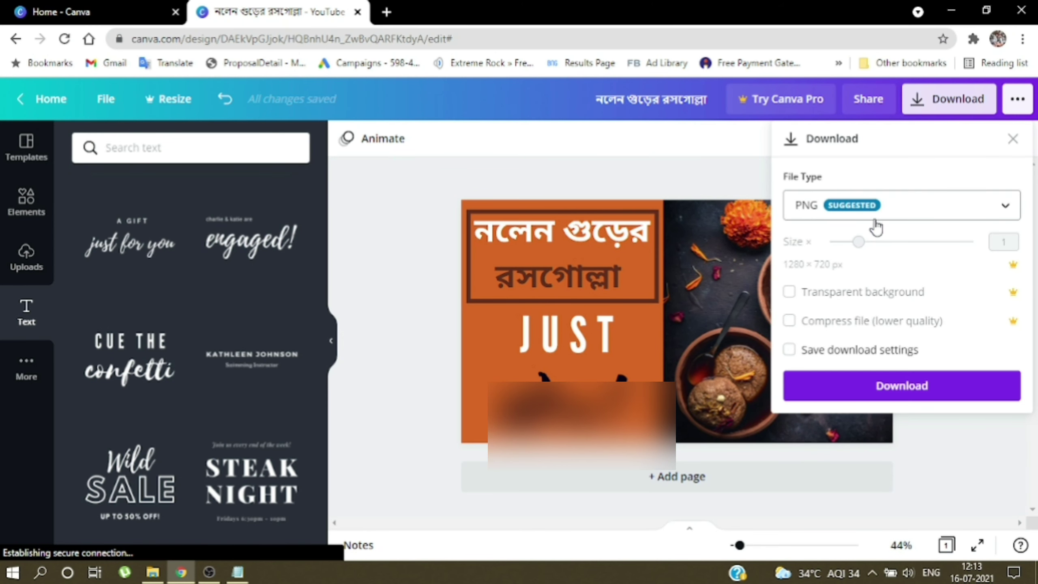
click(875, 222)
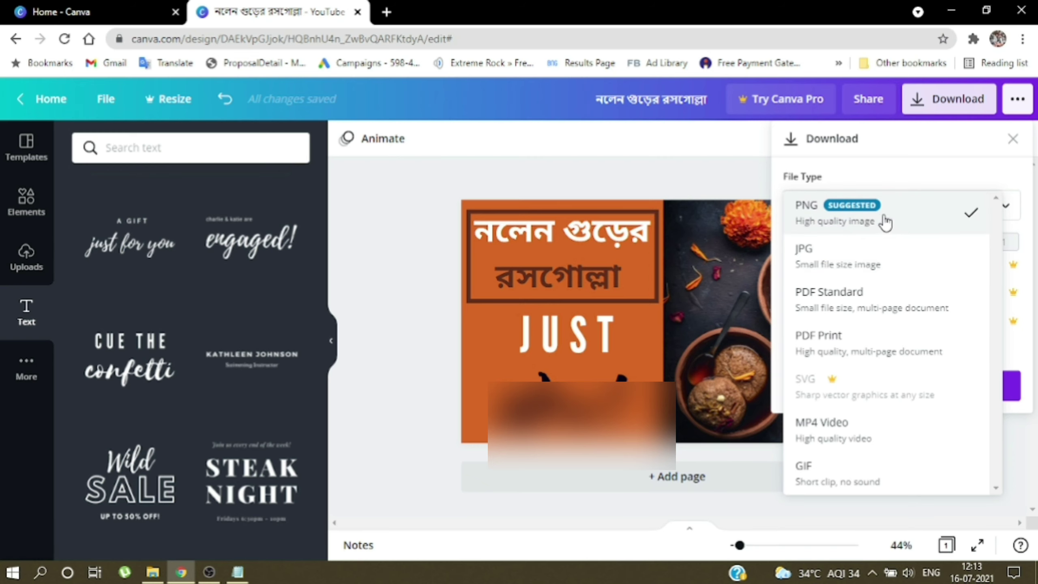
click(885, 223)
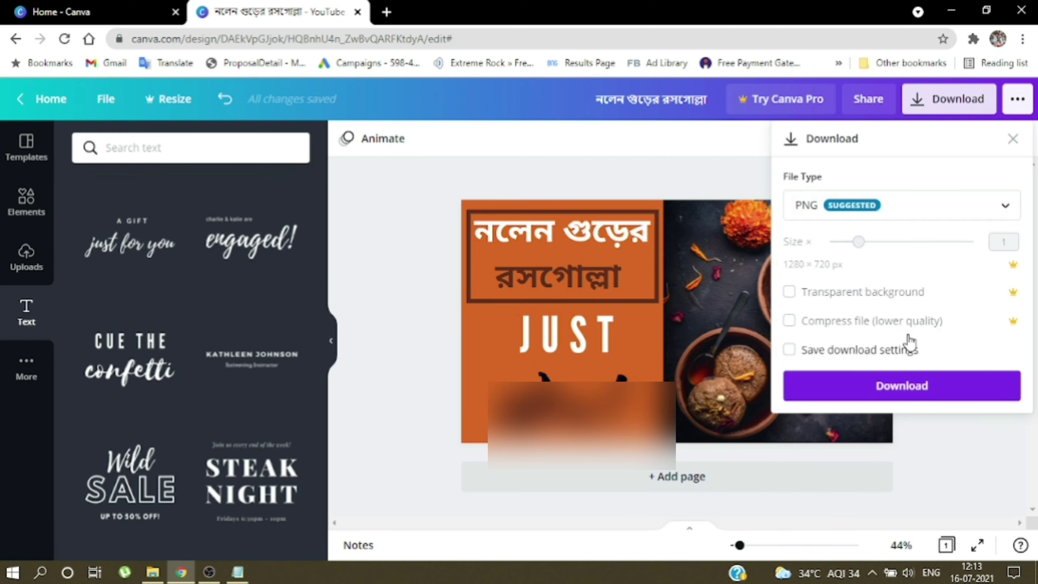
click(934, 391)
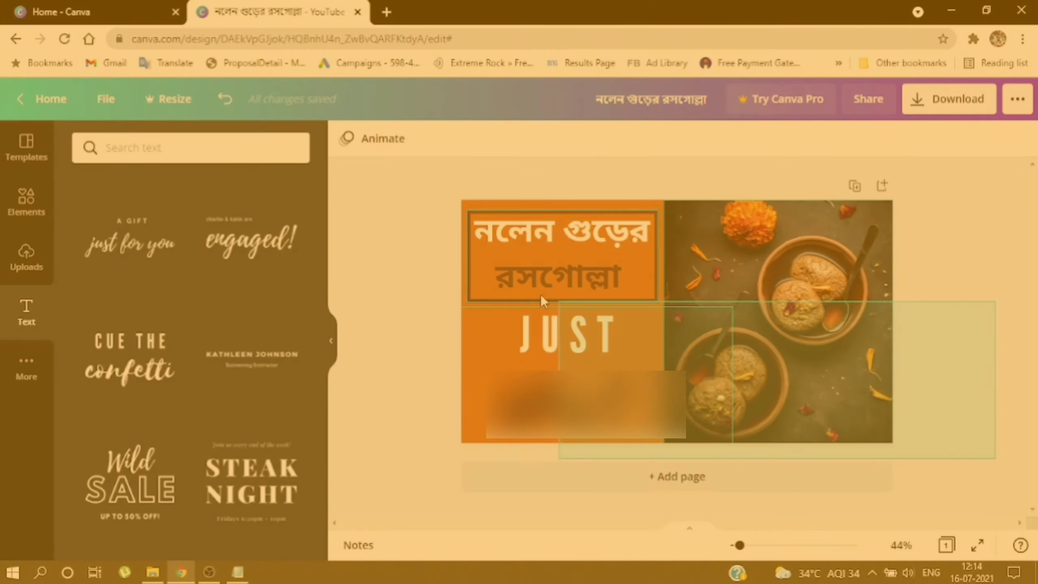
Step: Delete all text, shapes and the photo from the page to leave it blank, and open the Elements library
drag(540, 294, 369, 172)
key(Delete)
click(763, 324)
key(Delete)
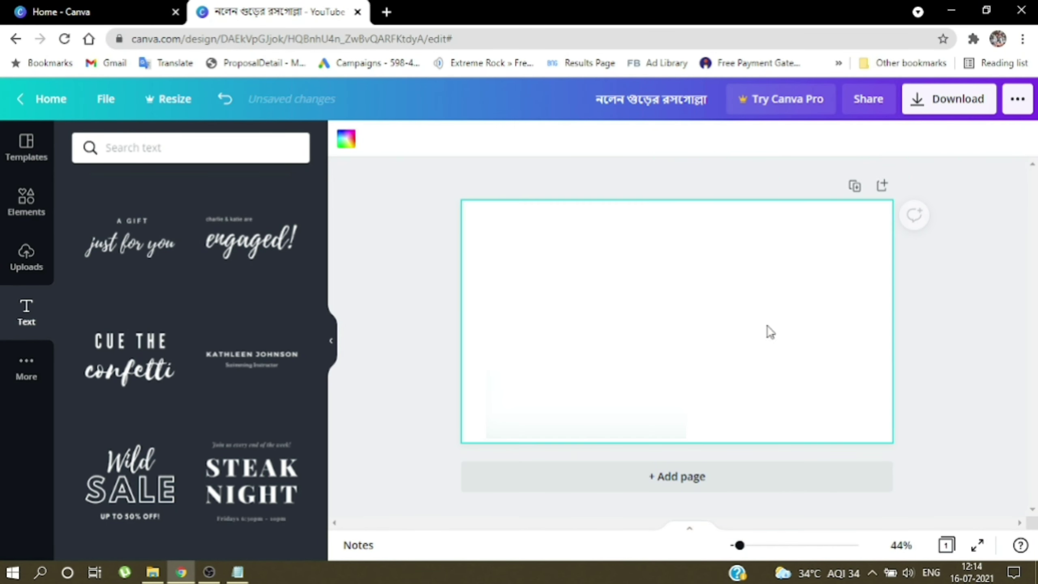
click(986, 398)
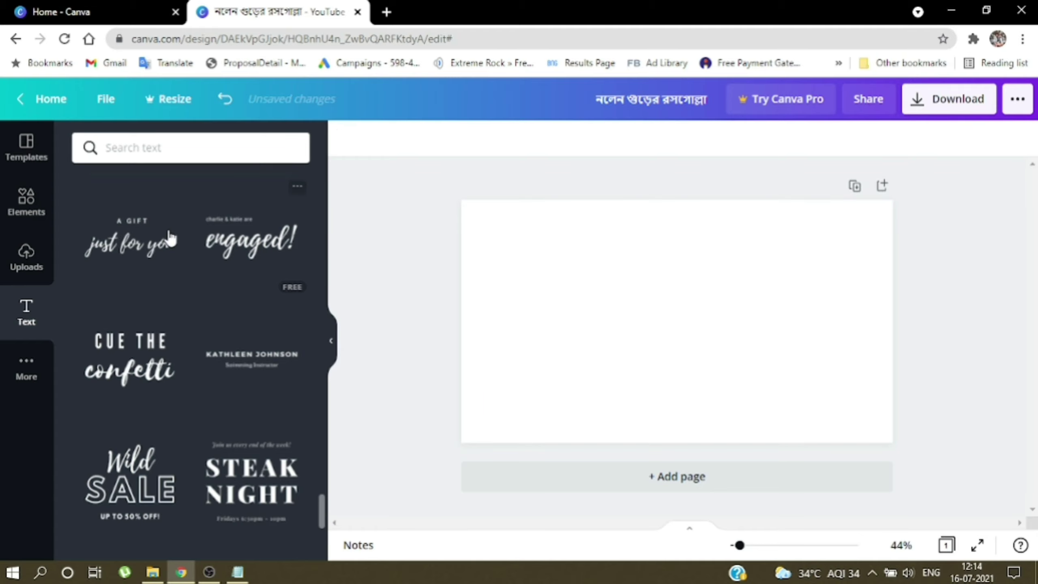
click(26, 210)
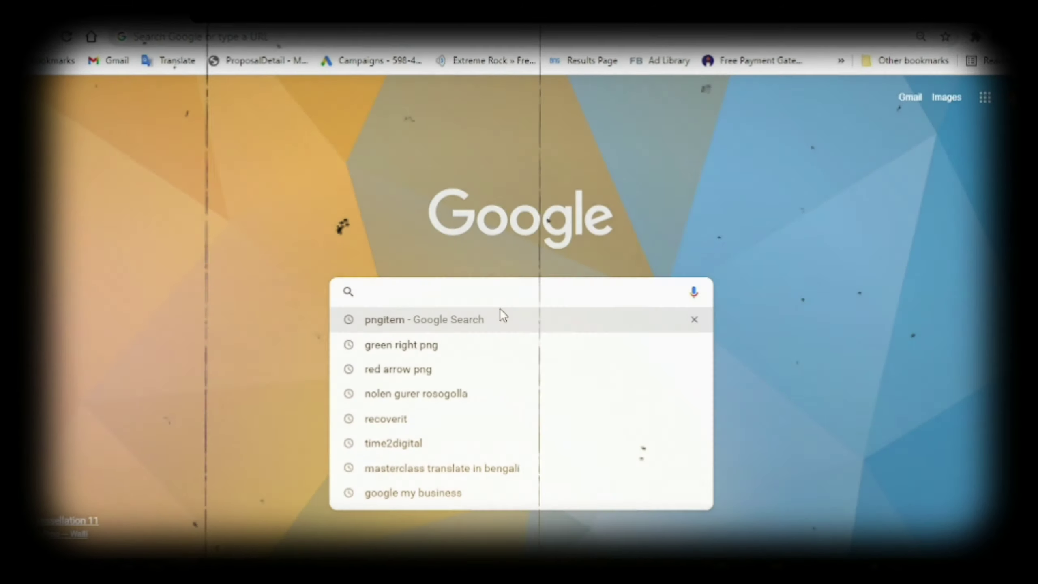
Step: Switch to Google, search for "VIBRENT THUMBNAIL BACKGROUND", and browse the image results narrowed to HD wallpaper
text(VIBRENT)
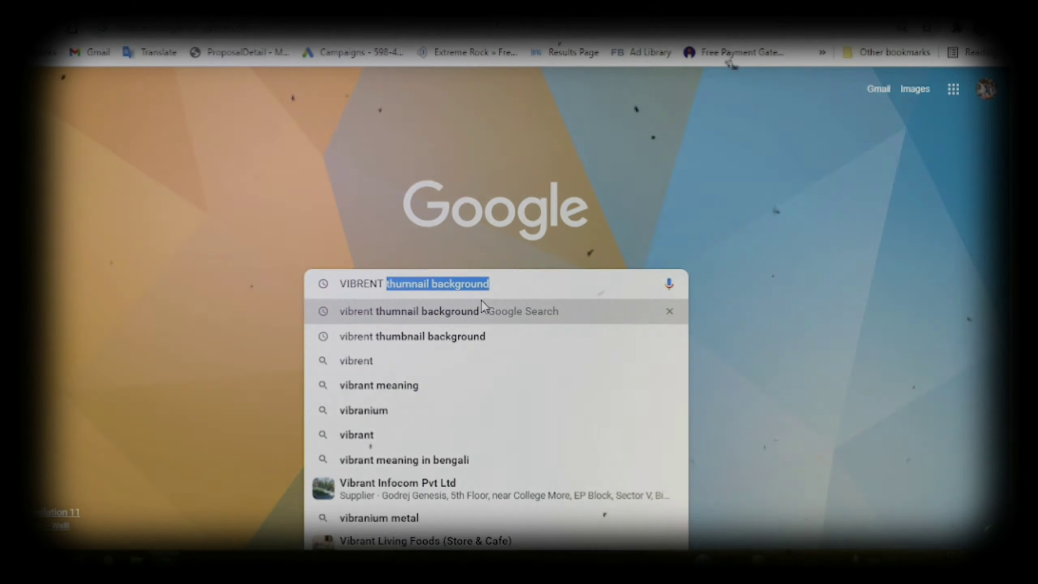
text( THUMBNAIL B)
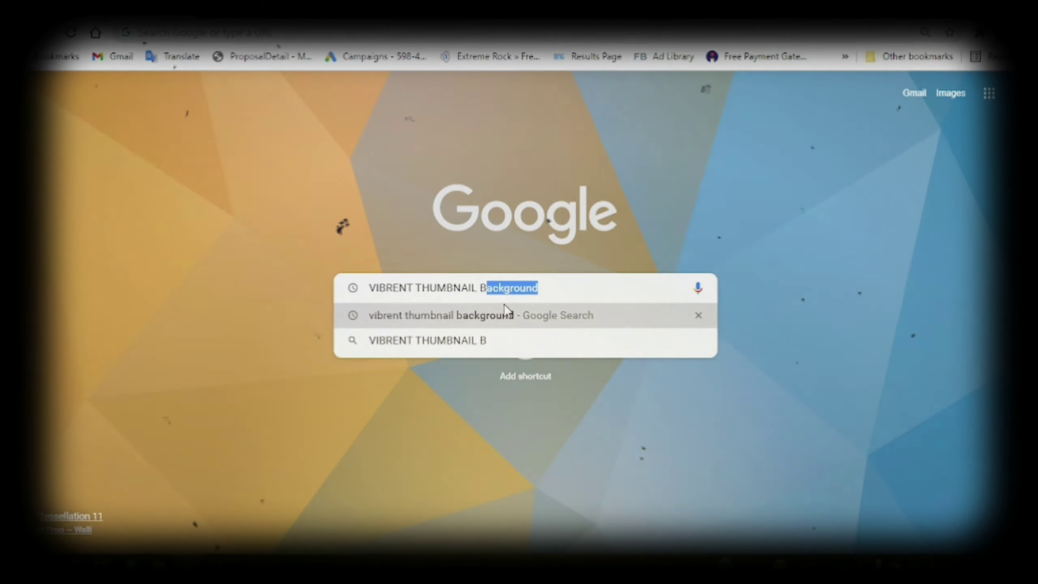
text(ACKGROUND)
key(Return)
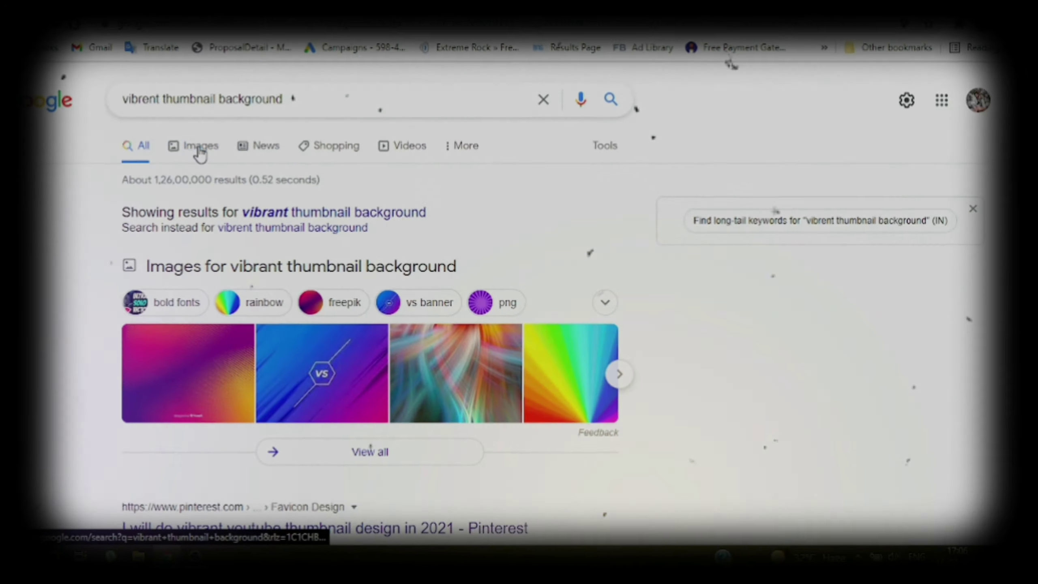
click(201, 154)
click(440, 204)
scroll(636, 405, down, 3)
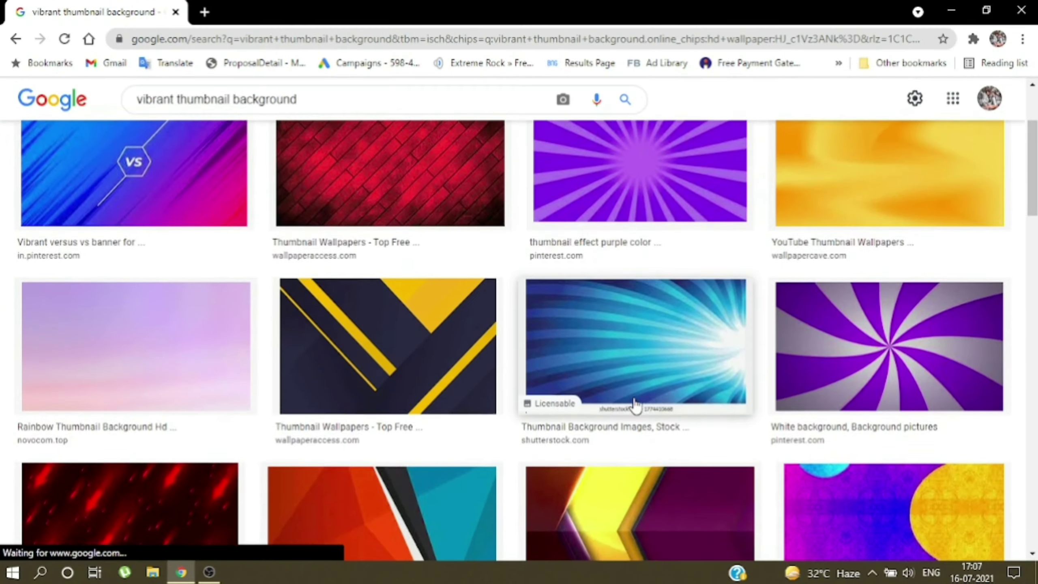
Step: Look through more of the HD wallpaper image results for a vibrant thumbnail background
scroll(634, 405, down, 8)
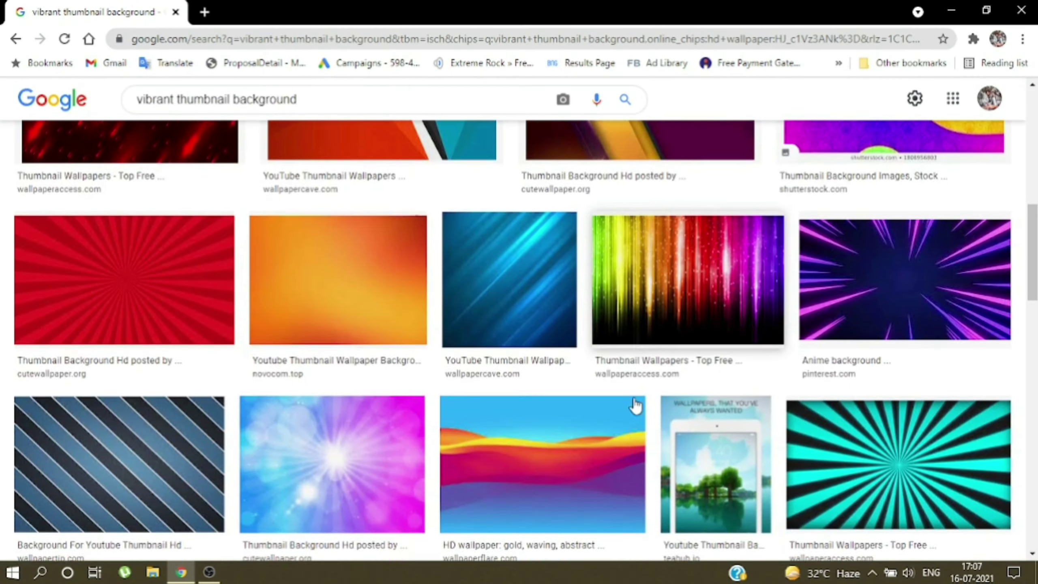
scroll(636, 405, down, 8)
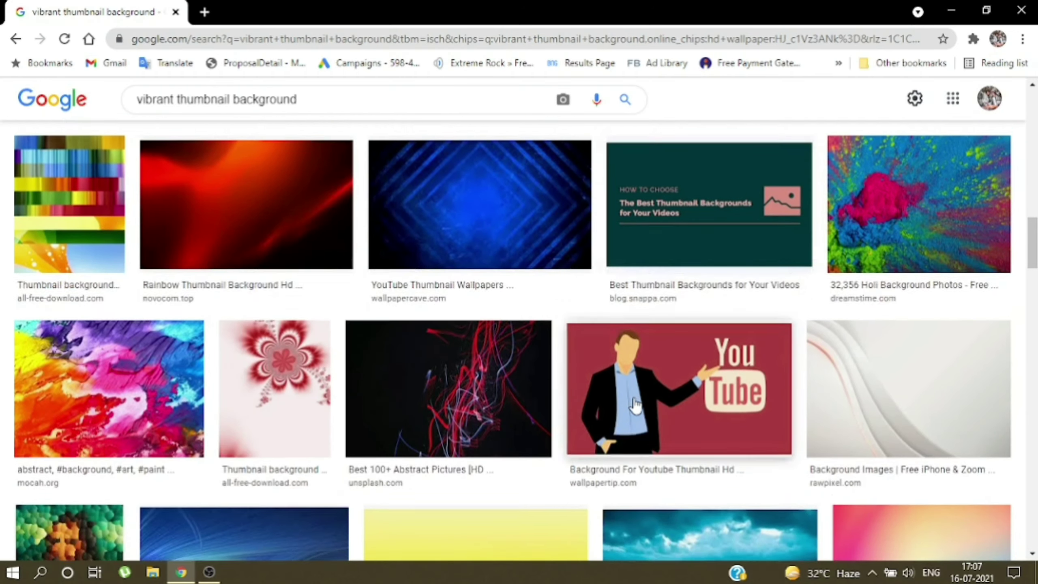
scroll(636, 404, down, 3)
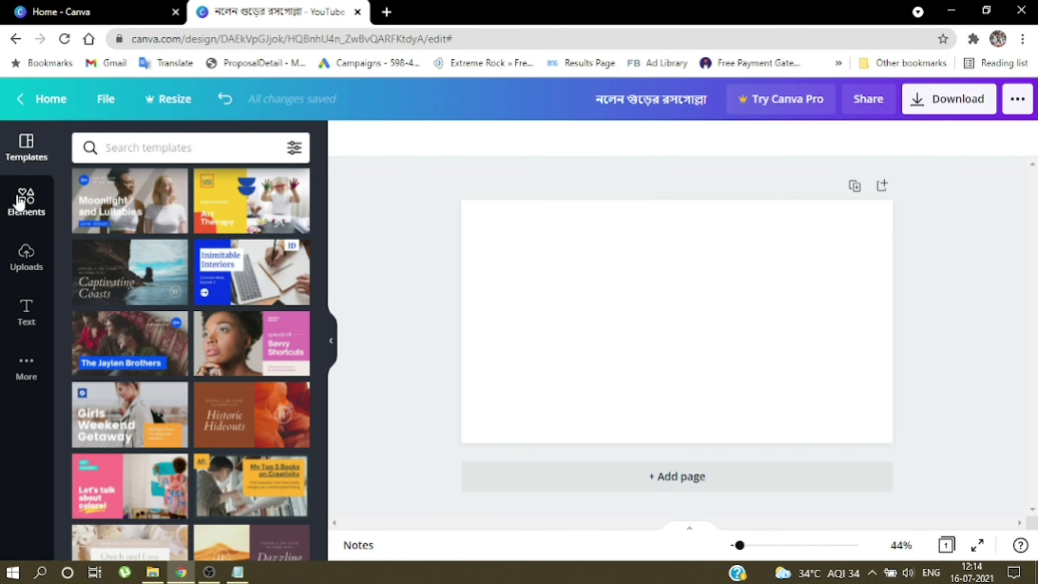
Step: Switch back to the blank Canva design and upload the orange-and-grey image "Untitled design (27)" from the device's Downloads folder
click(27, 256)
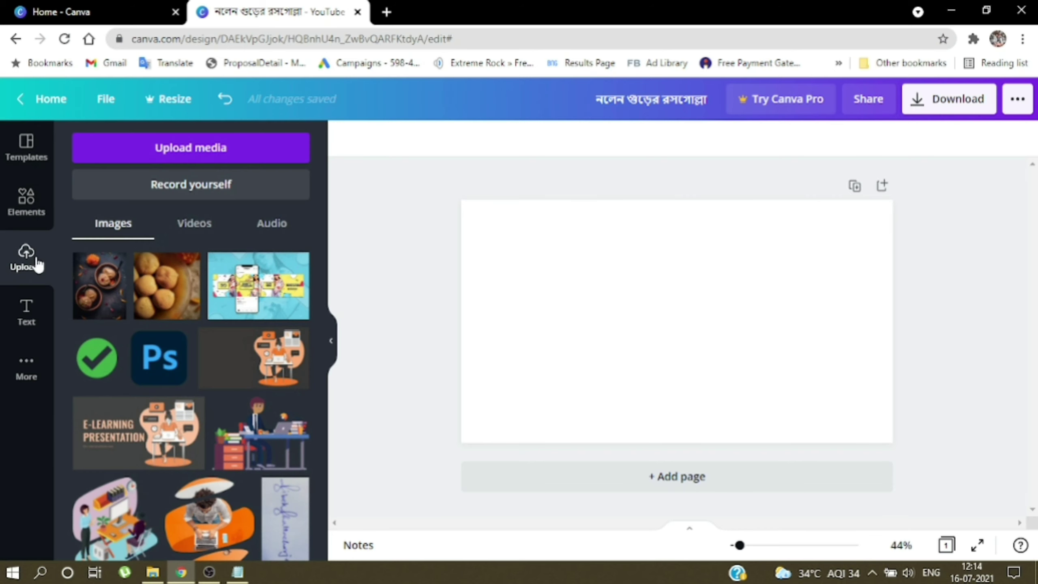
scroll(209, 367, down, 5)
scroll(209, 287, up, 5)
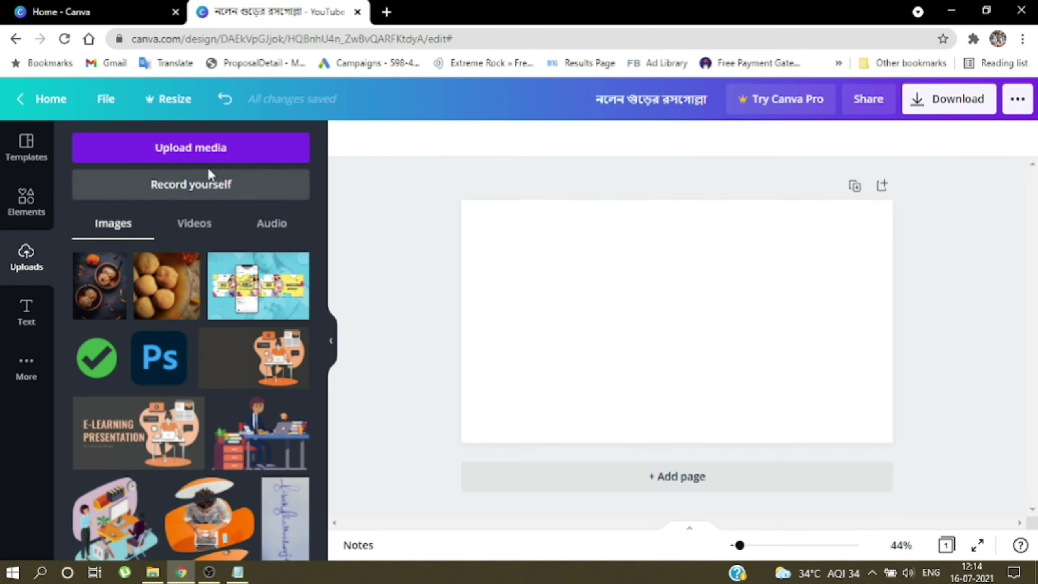
click(180, 155)
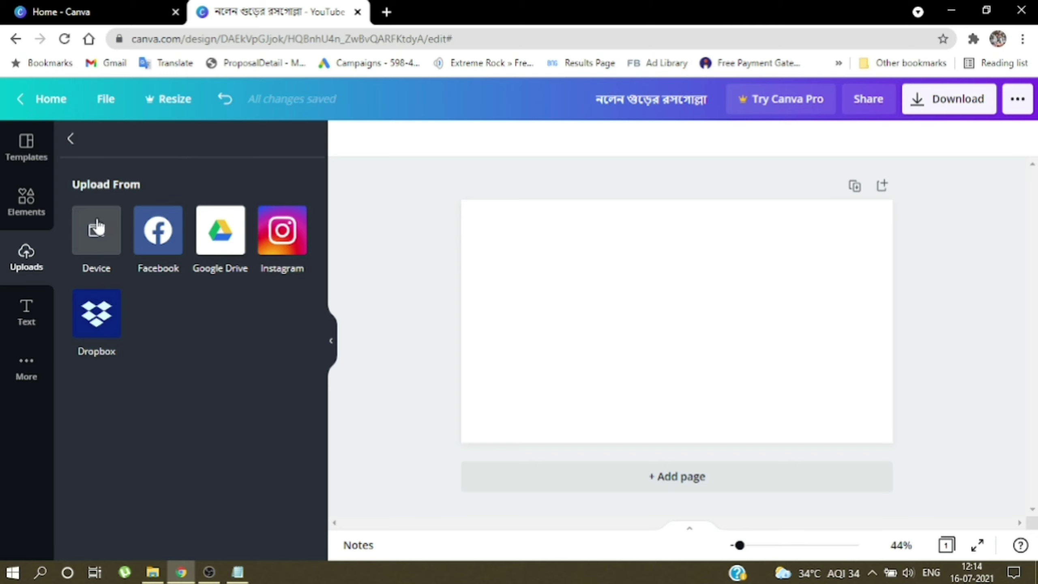
click(102, 227)
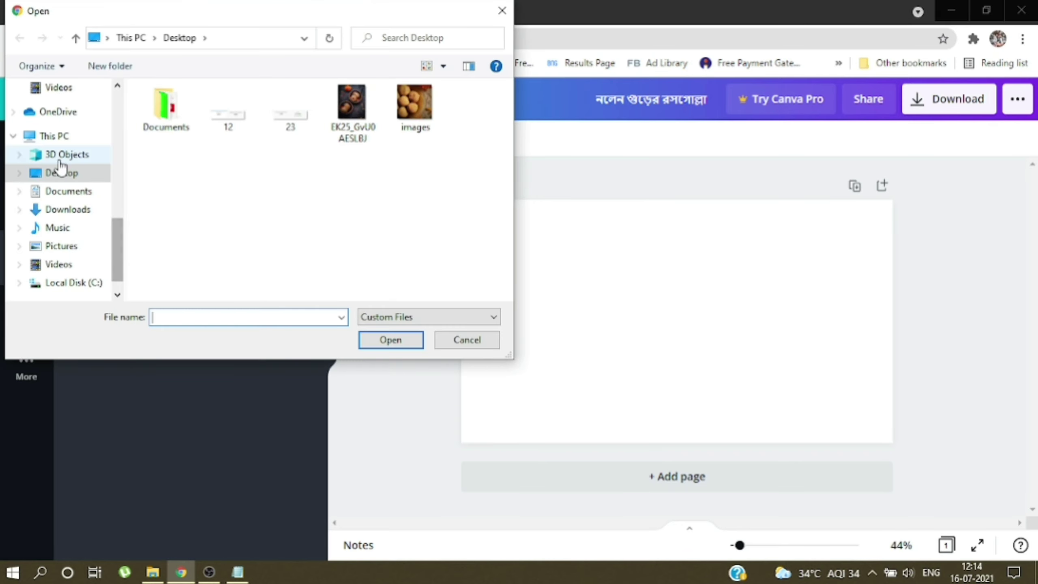
click(65, 209)
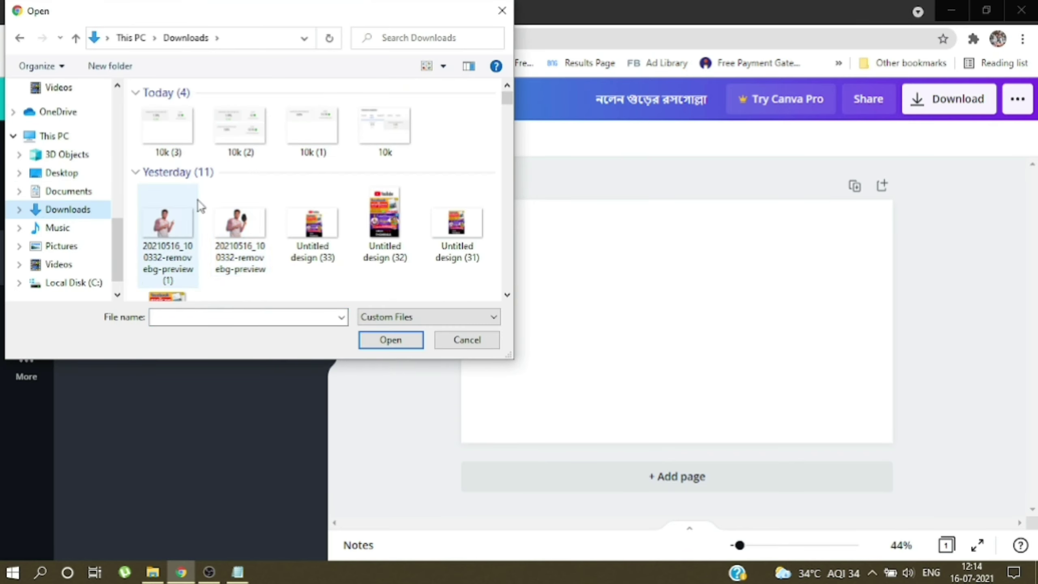
scroll(232, 209, down, 5)
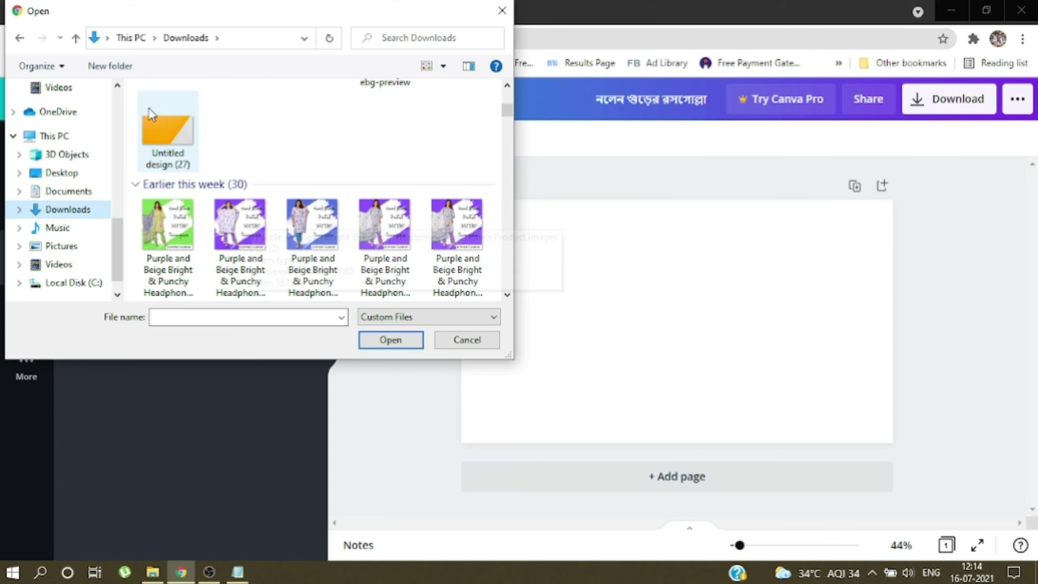
click(149, 107)
click(393, 339)
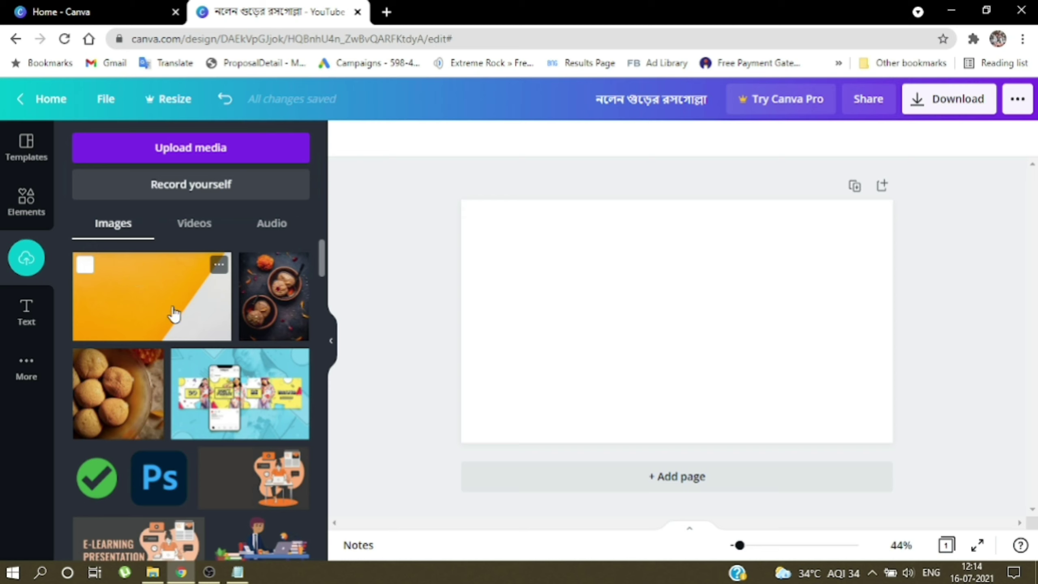
Step: Place the uploaded orange-and-grey image on the page and enlarge it to fill the whole page as the background
click(153, 325)
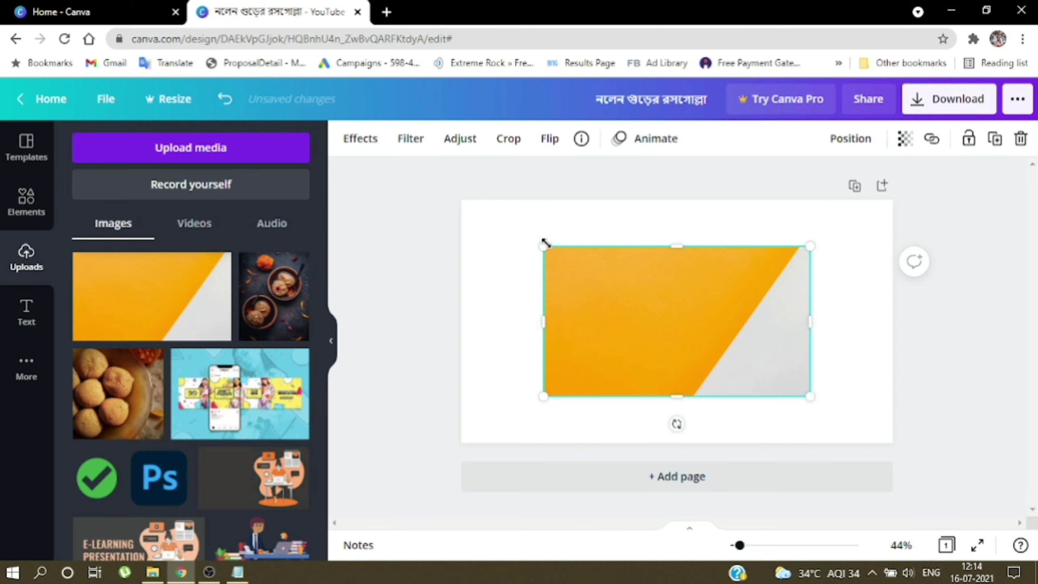
drag(517, 238, 451, 221)
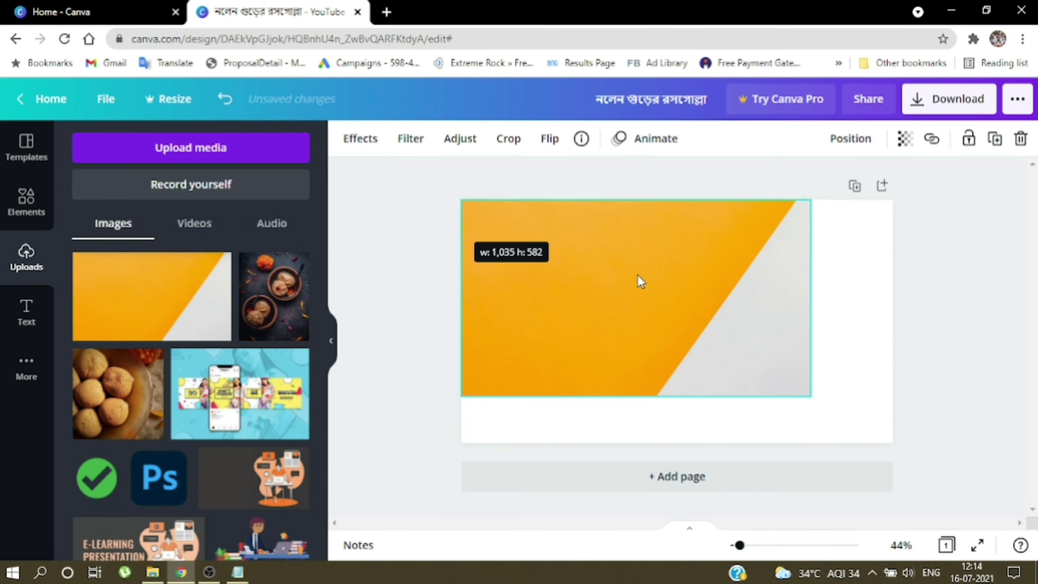
drag(811, 400, 892, 442)
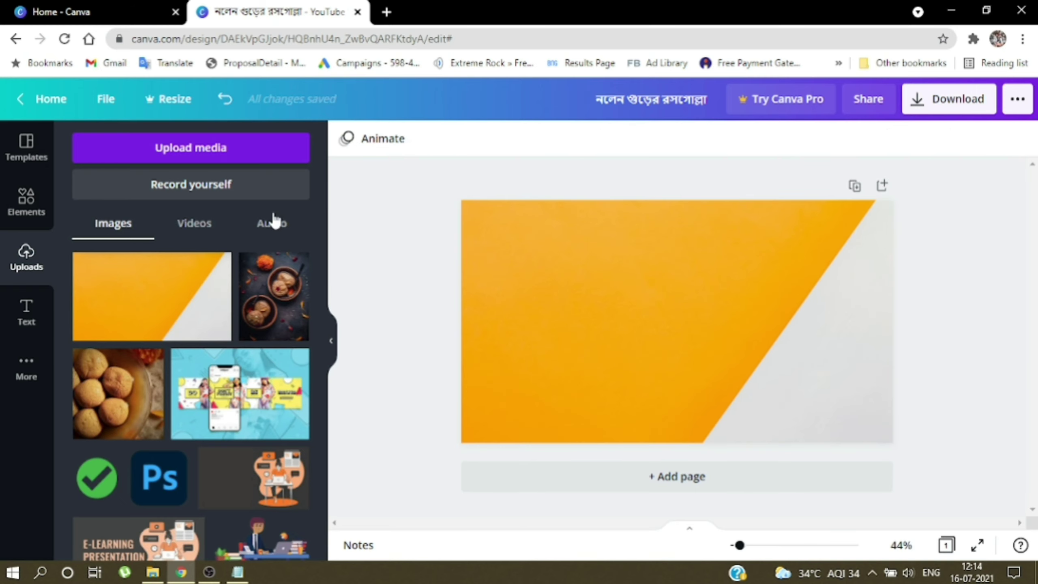
Step: Add a plain square from the recently used elements and position it in the upper-left area of the page
click(34, 205)
click(271, 148)
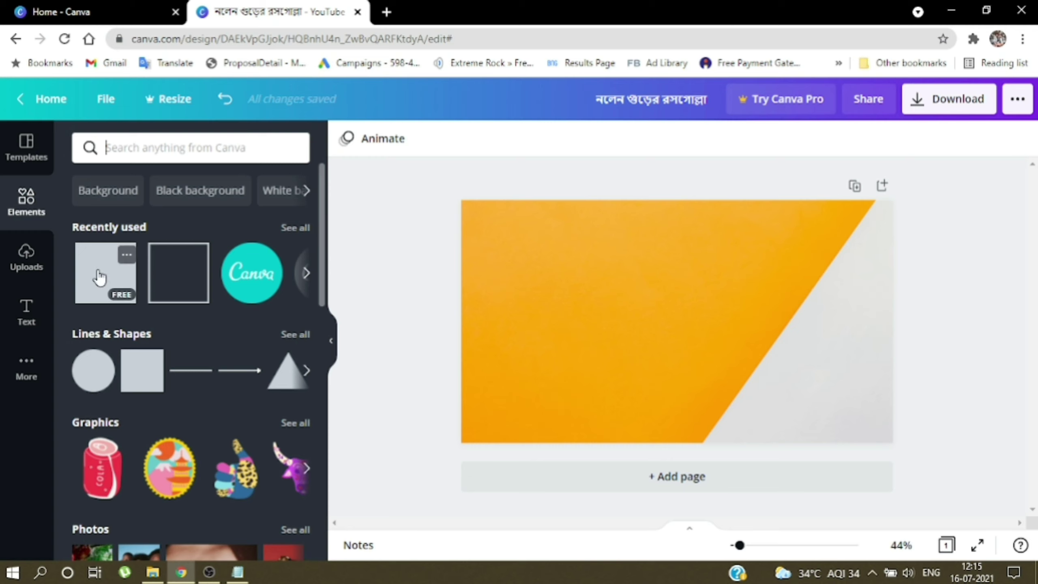
click(102, 280)
drag(693, 311, 581, 282)
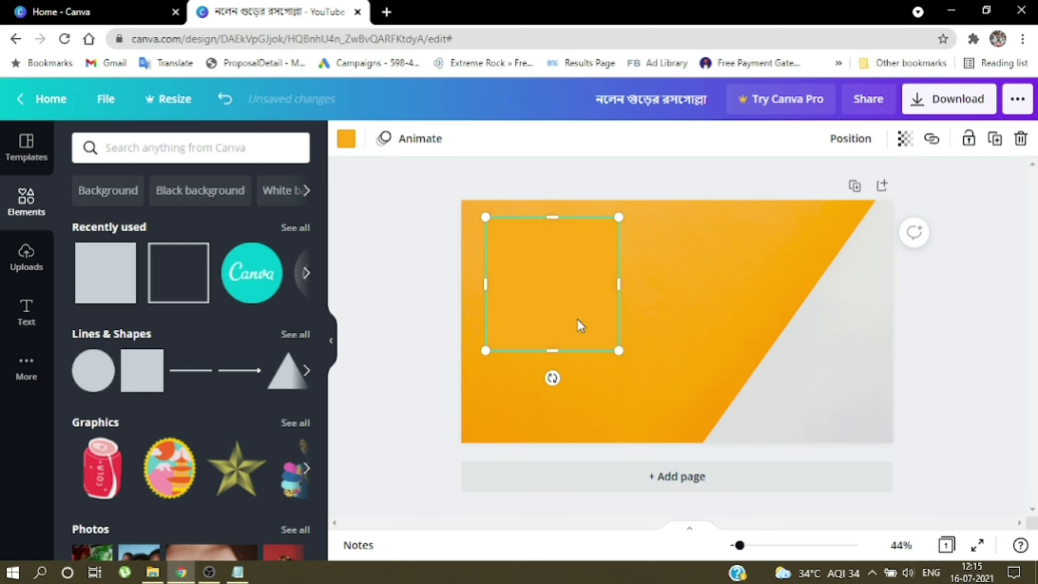
click(901, 327)
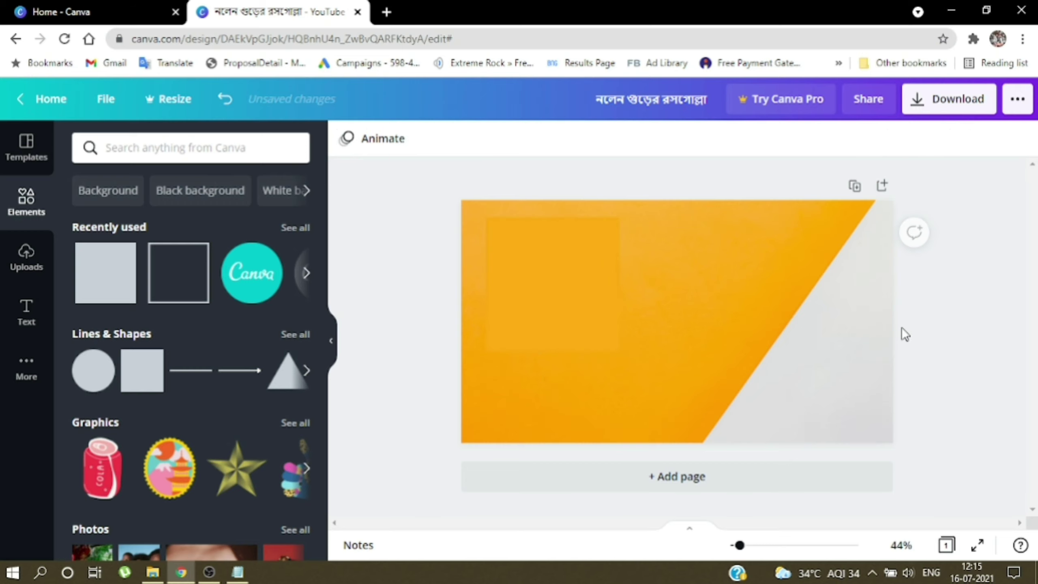
Step: Recolour the square with the bright red from the default colours
click(571, 336)
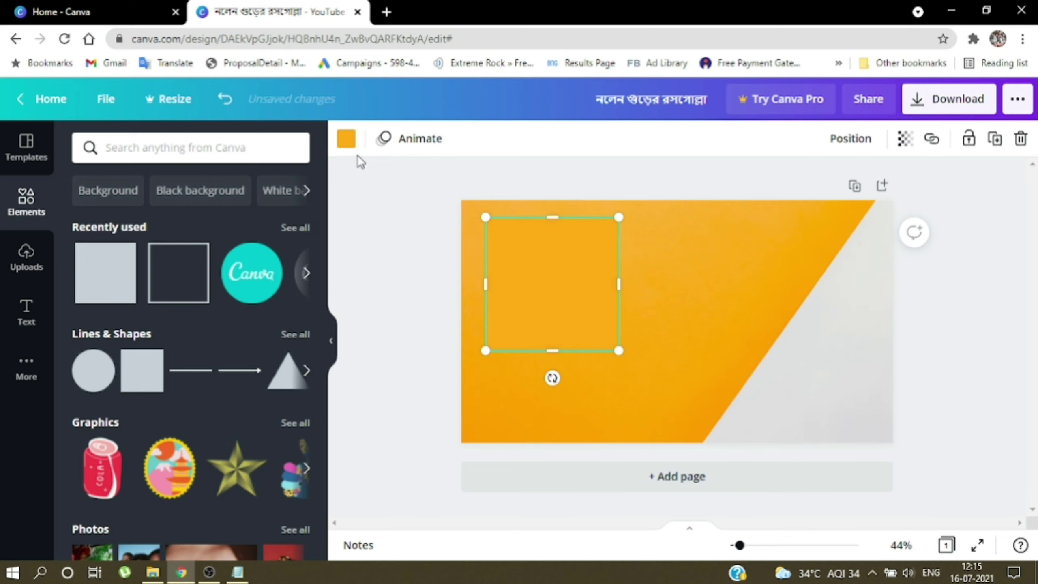
click(346, 138)
scroll(135, 421, down, 3)
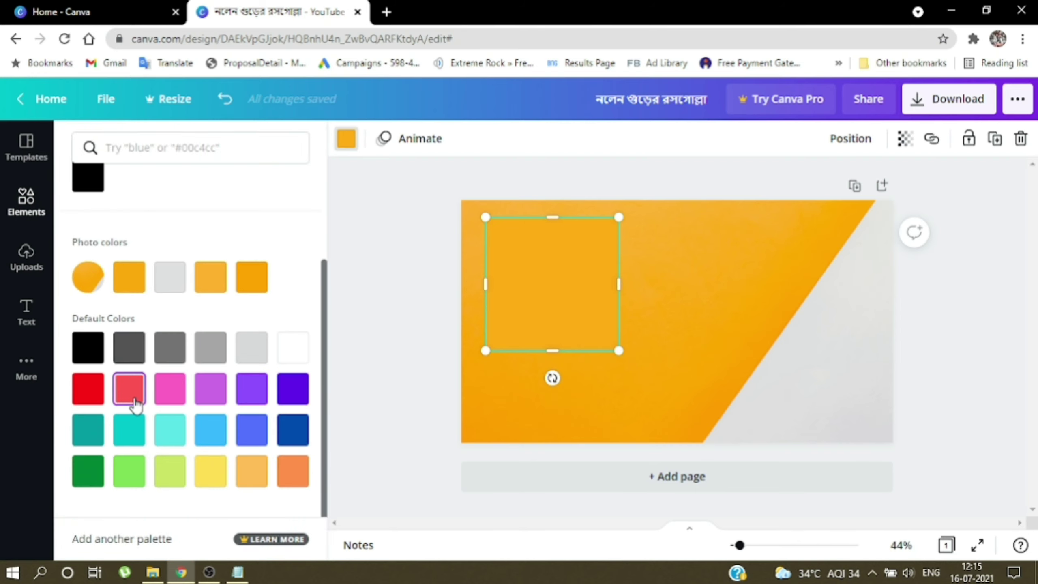
click(88, 391)
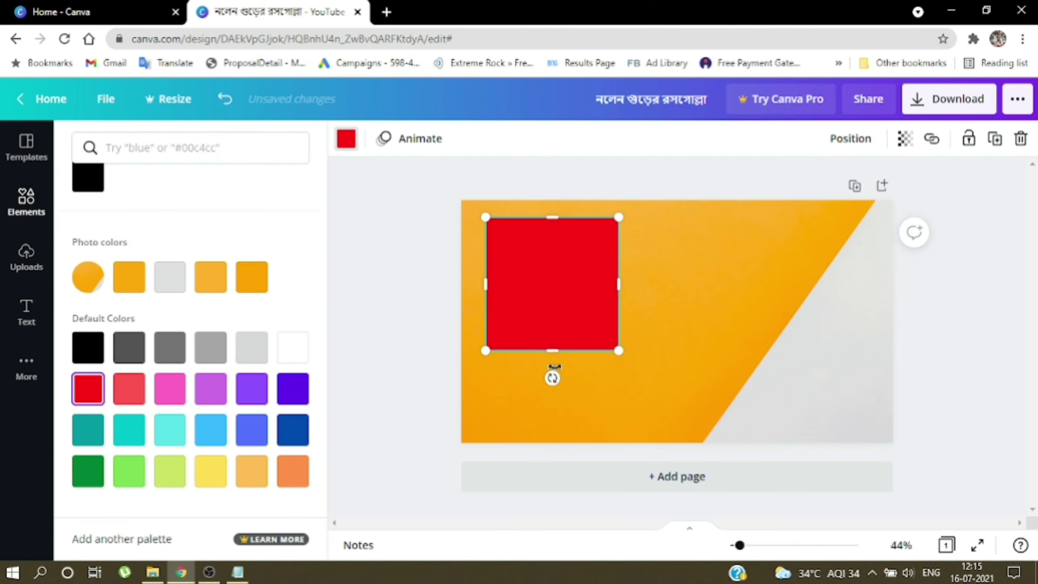
Step: Reshape the red square into a banner about 116 px high, stretched across the top almost to the background's diagonal edge
drag(553, 350, 547, 255)
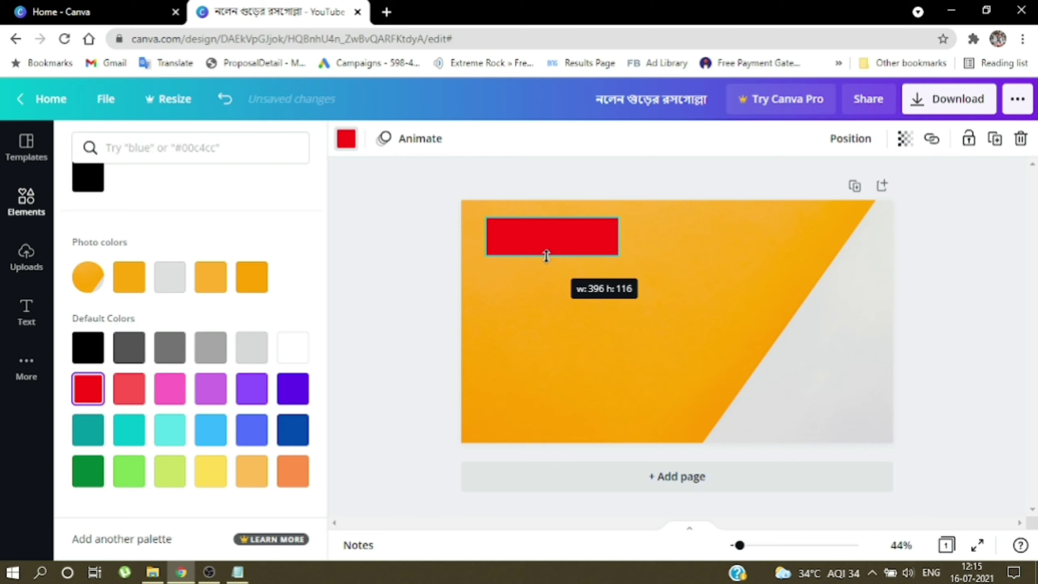
drag(618, 238, 812, 239)
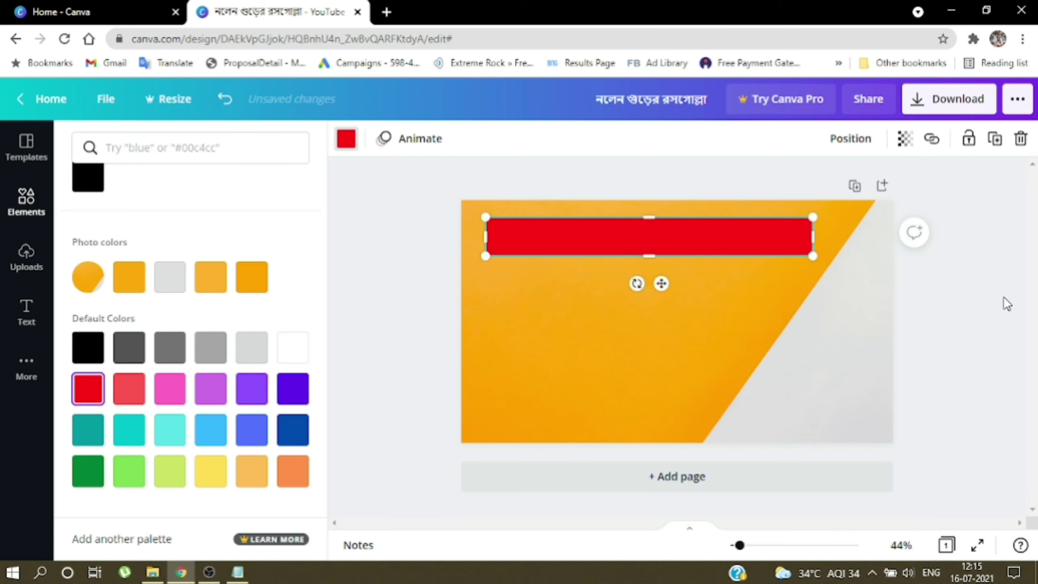
key(Escape)
click(545, 319)
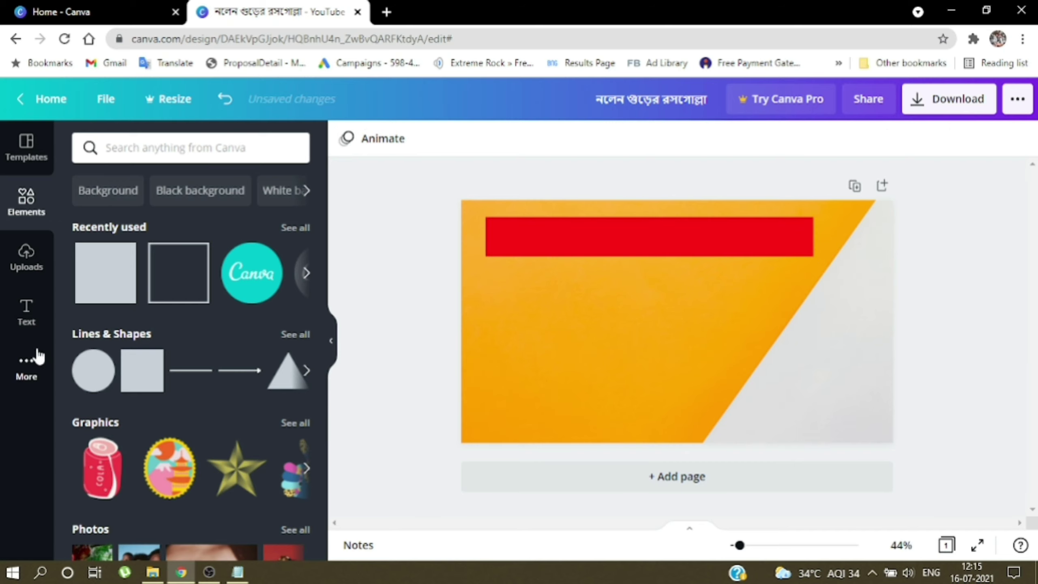
Step: Add a heading reading "CREATE A HIGH CTR THUMNAIL" to the page and select all its text
click(27, 313)
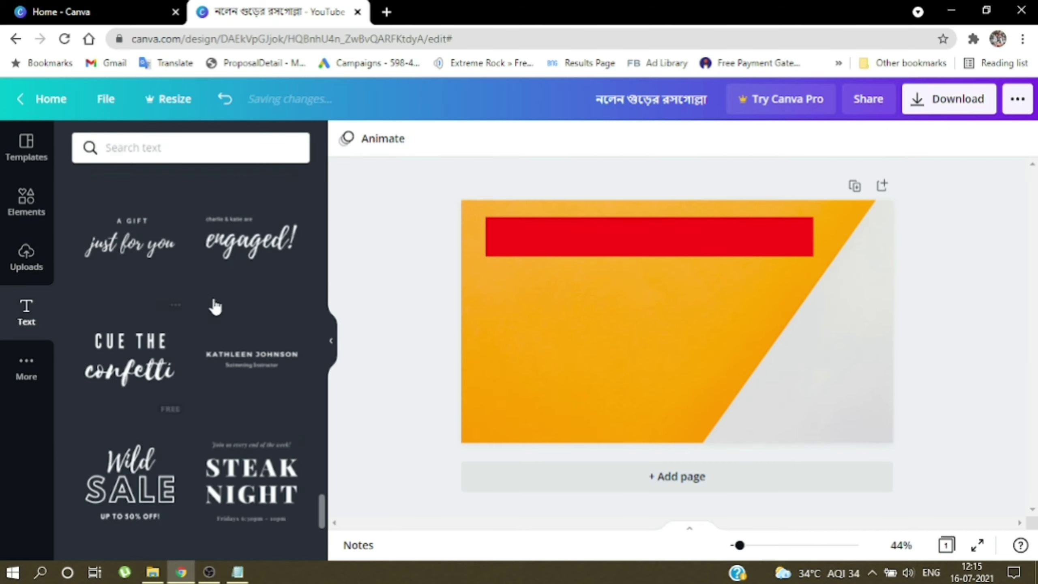
scroll(180, 356, down, 5)
scroll(180, 356, up, 3)
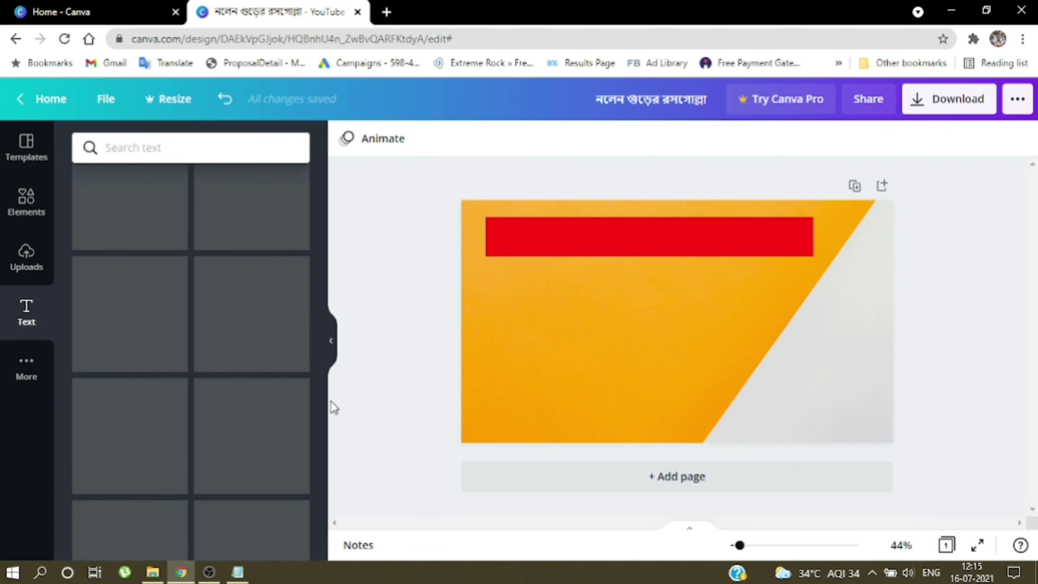
scroll(327, 246, up, 6)
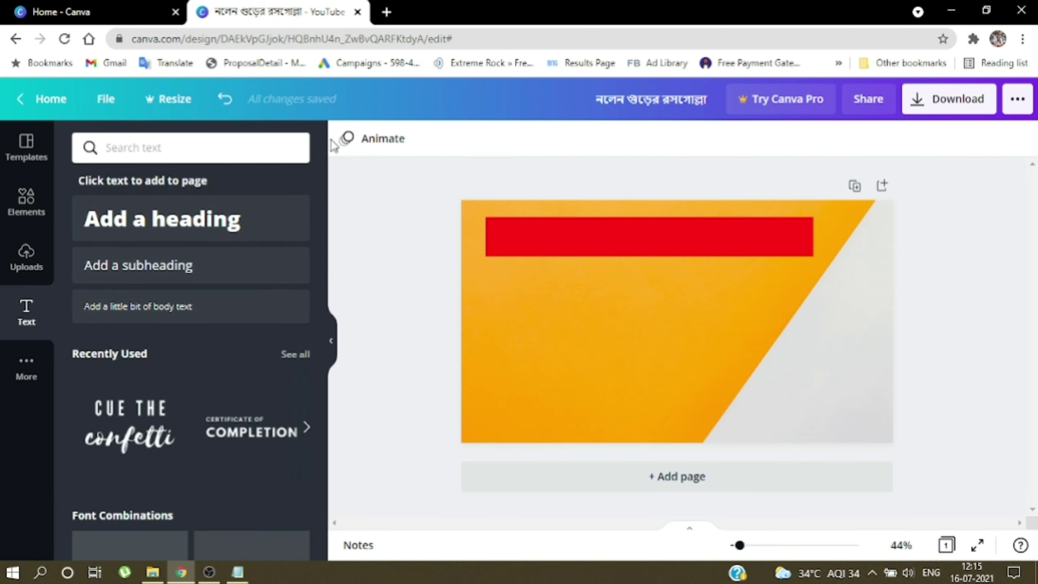
click(139, 223)
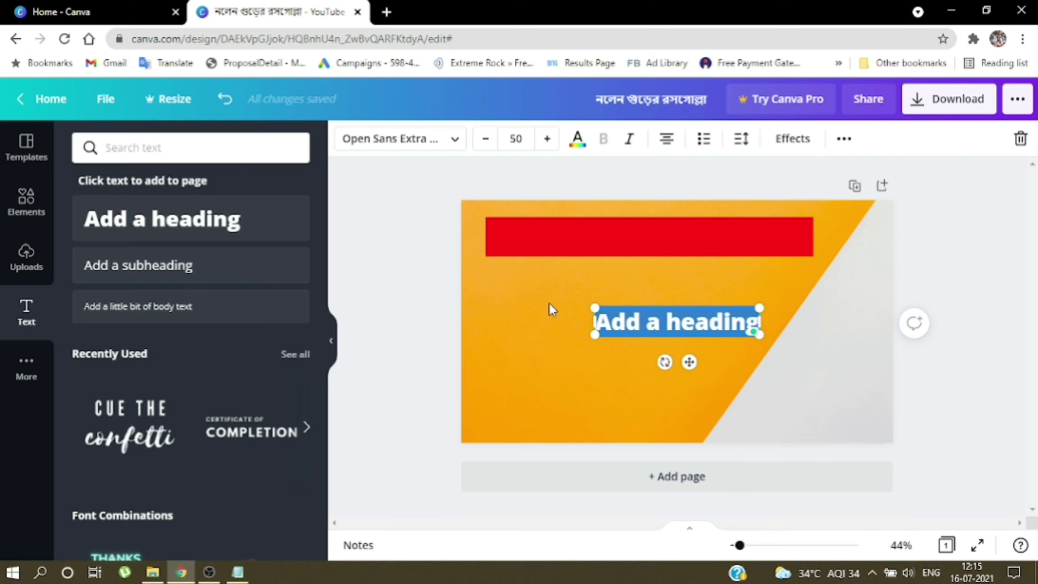
key(BackSpace)
text(CREA)
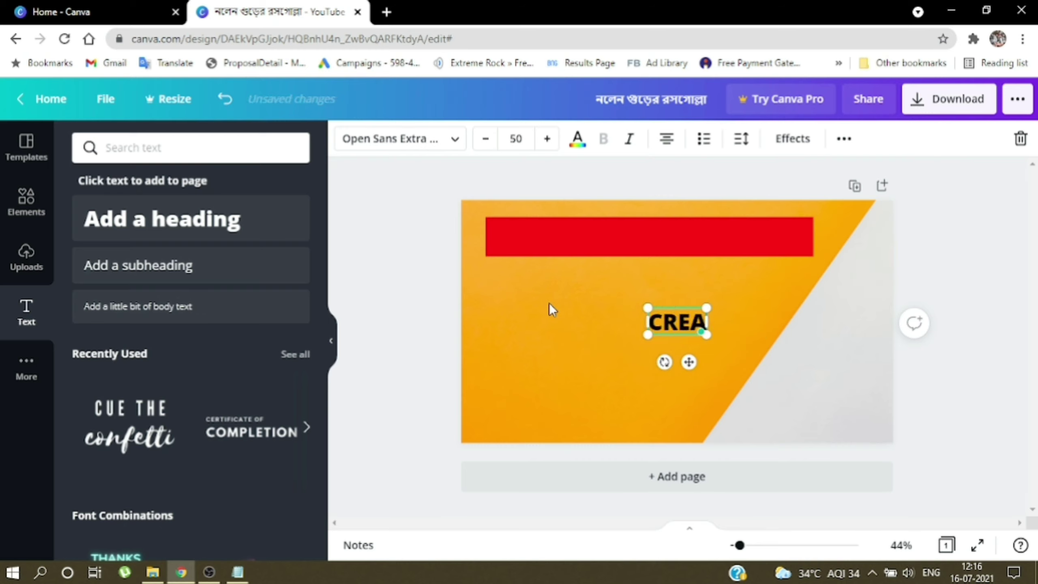
text(TE A H)
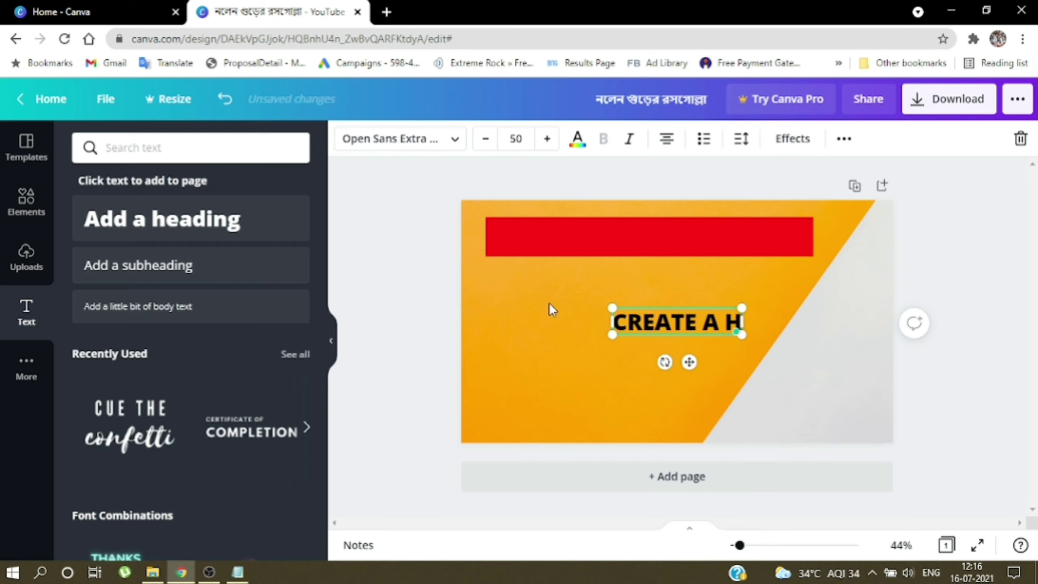
text(IGH CTR TH)
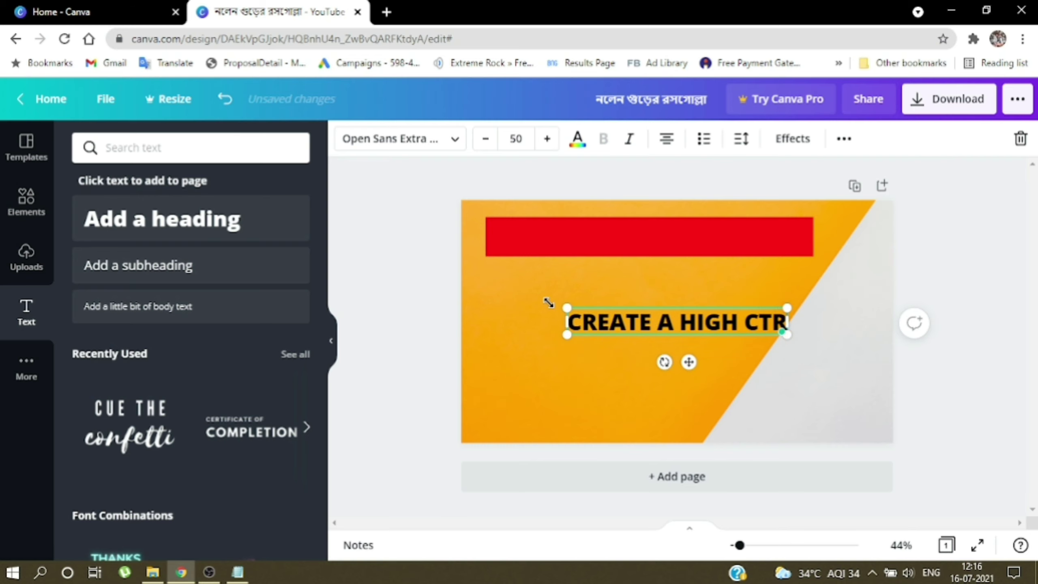
text(MNAIL)
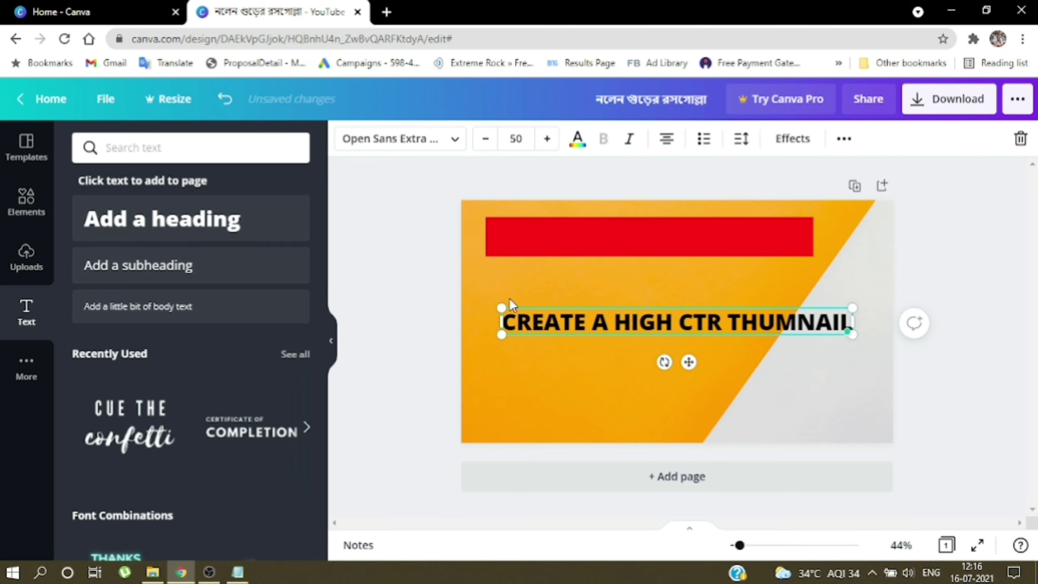
key(ctrl+a)
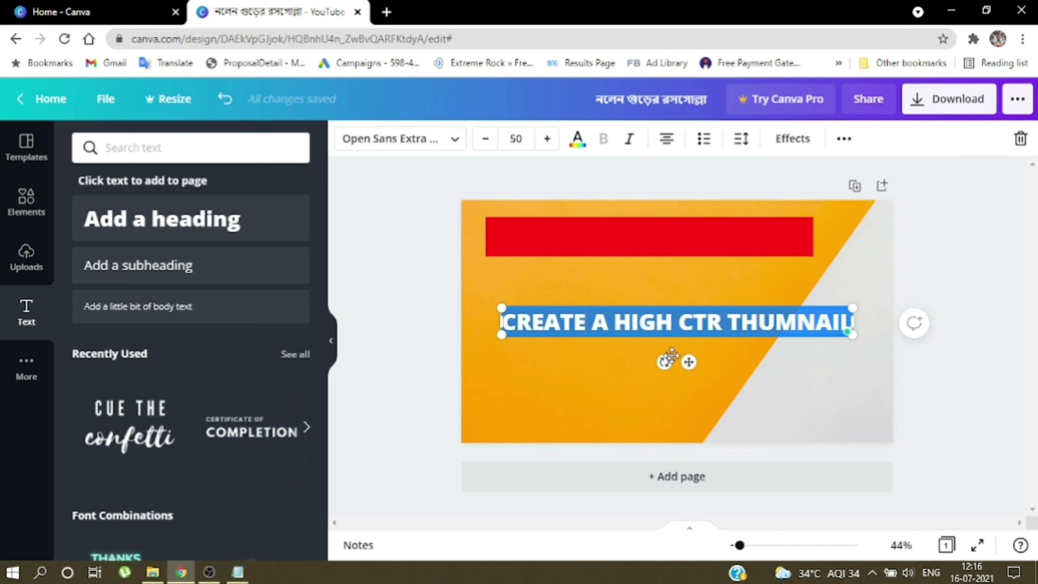